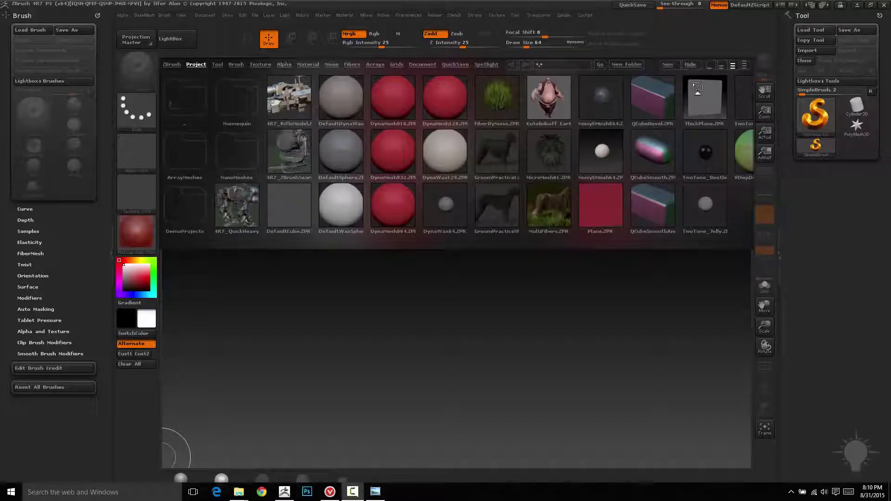
Step: Hide the LightBox, set Draw Size to 17, and bring up the Current Tool picker
{"action": "left_click", "coordinate": [690, 64]}
{"action": "type", "text": "s17"}
{"action": "key", "text": "Return"}
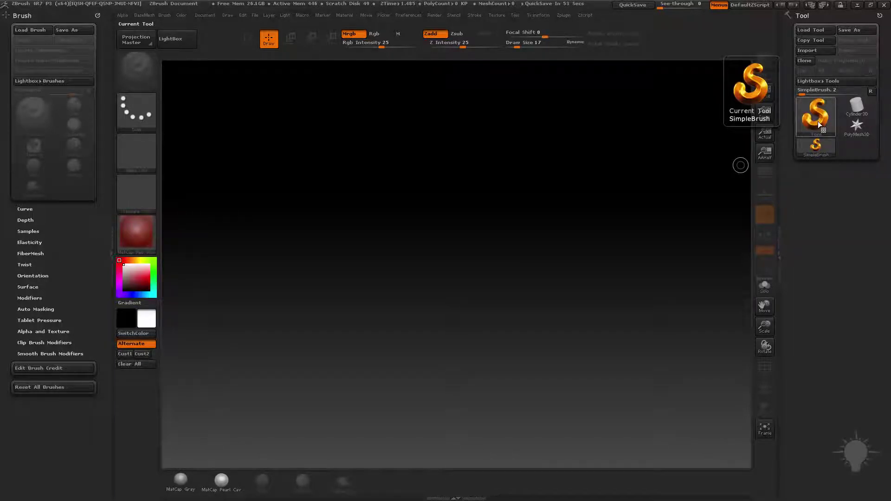
{"action": "left_click", "coordinate": [818, 121]}
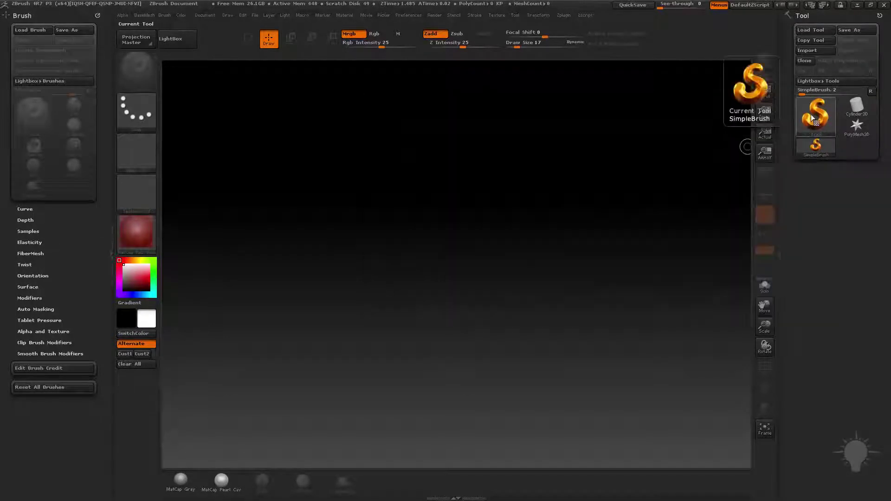
{"action": "left_click", "coordinate": [809, 128]}
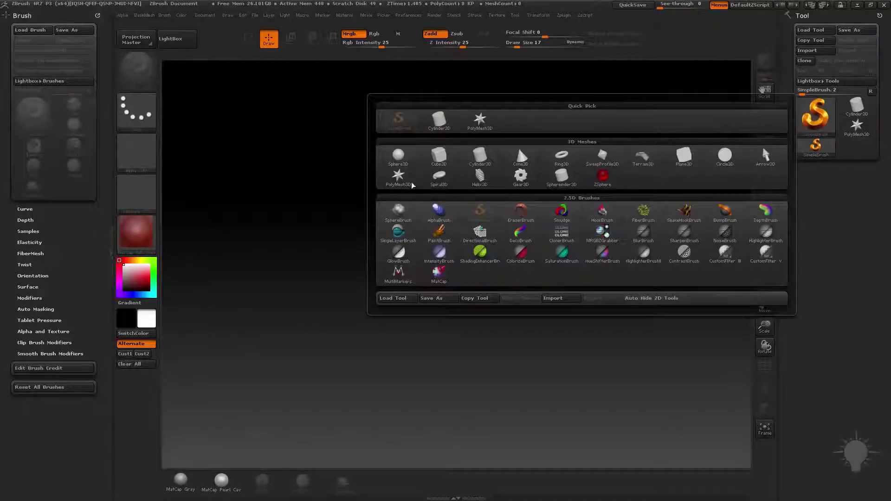
Step: Draw an editable Sphere3D with MatCap Gray material and convert it to PolyMesh3D
{"action": "left_click", "coordinate": [398, 155]}
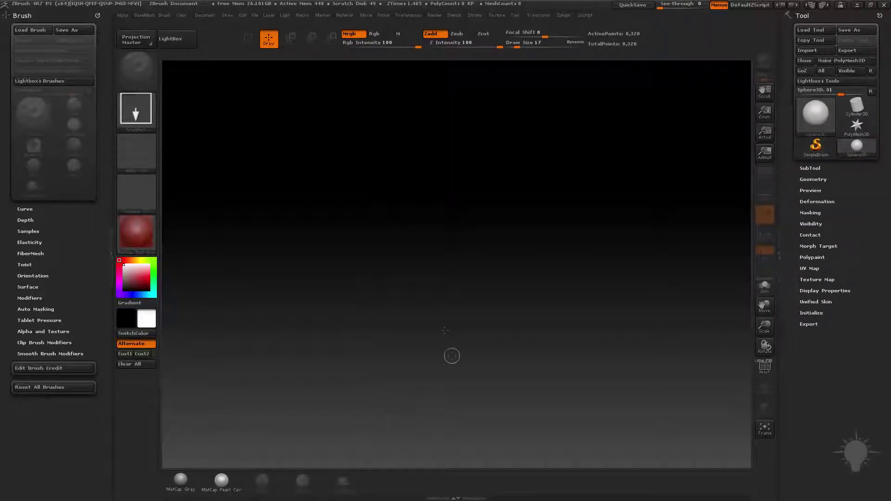
{"action": "left_click_drag", "start_coordinate": [416, 260], "coordinate": [350, 269]}
{"action": "left_click", "coordinate": [248, 39]}
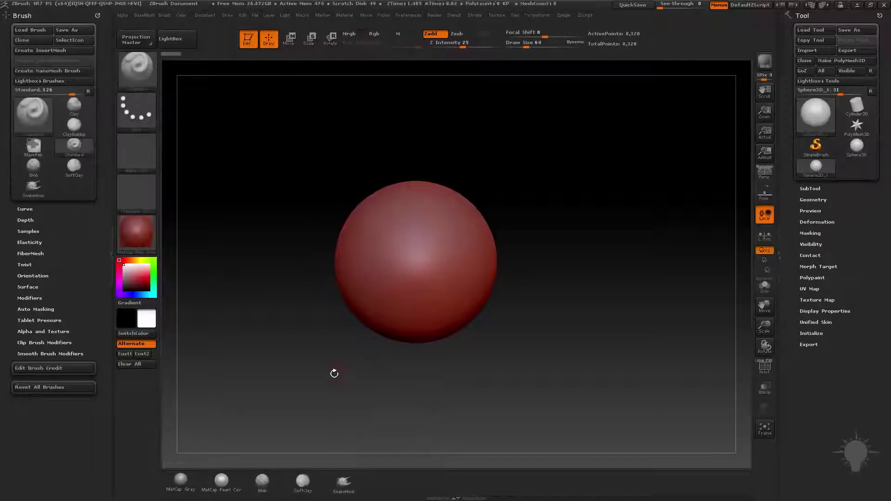
{"action": "left_click", "coordinate": [181, 480]}
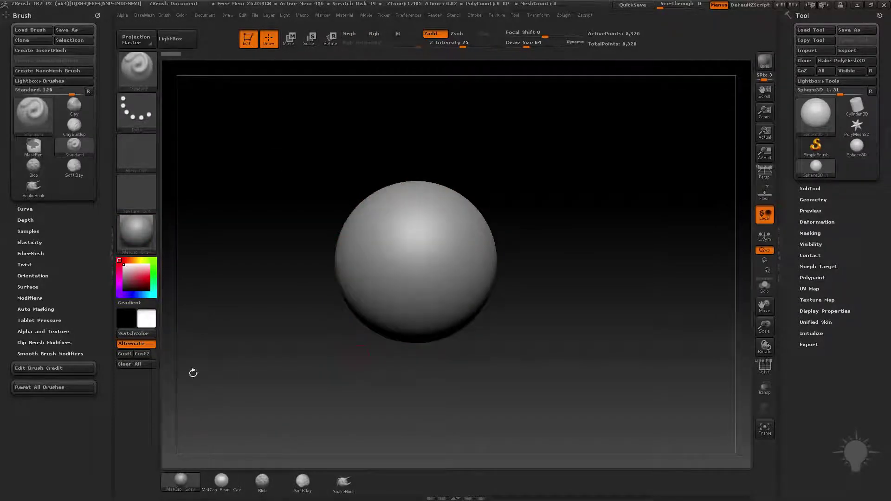
{"action": "left_click", "coordinate": [142, 246]}
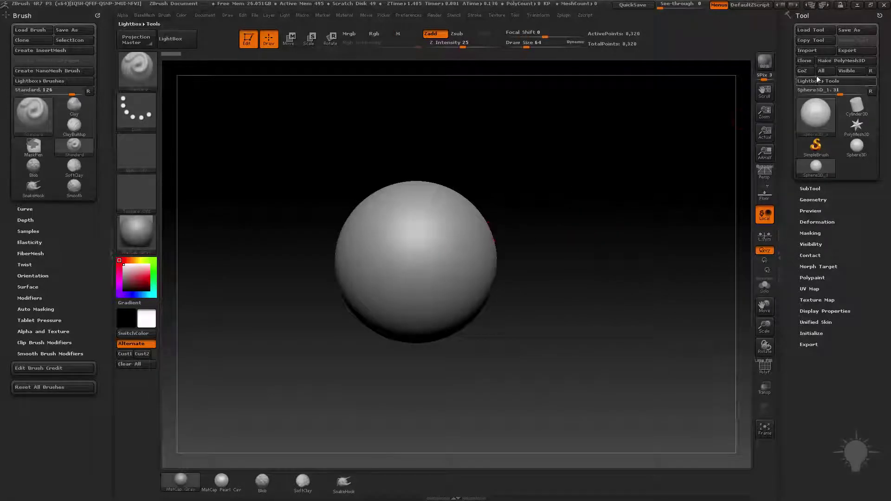
{"action": "left_click", "coordinate": [841, 60]}
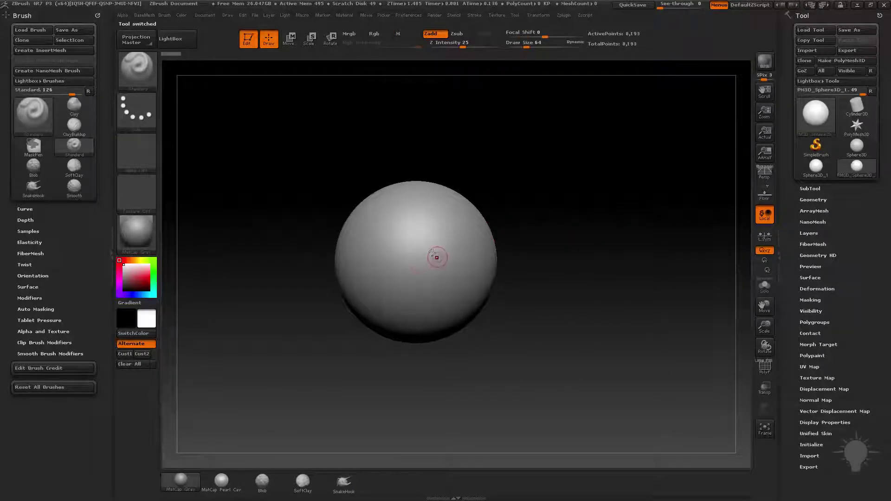
Step: DynaMesh the sphere at resolution 136 with Project turned off
{"action": "left_click", "coordinate": [815, 201]}
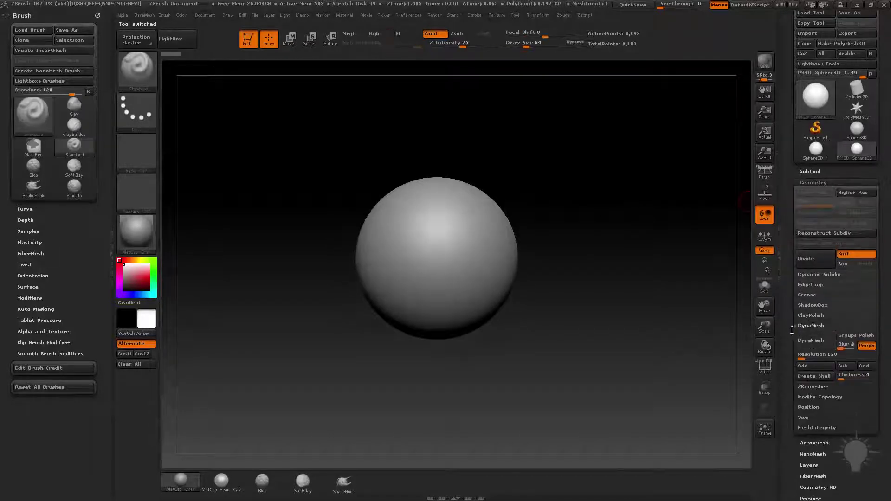
{"action": "left_click", "coordinate": [803, 327]}
{"action": "left_click", "coordinate": [862, 306]}
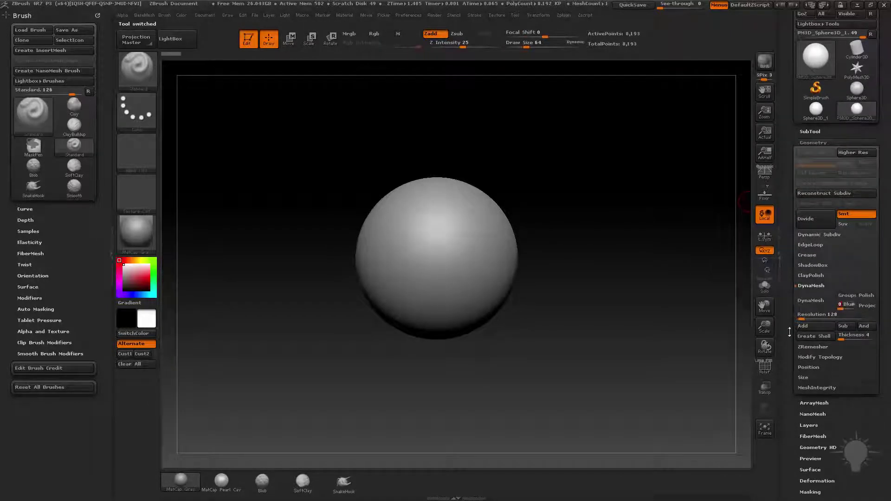
{"action": "left_click_drag", "start_coordinate": [810, 317], "coordinate": [802, 325]}
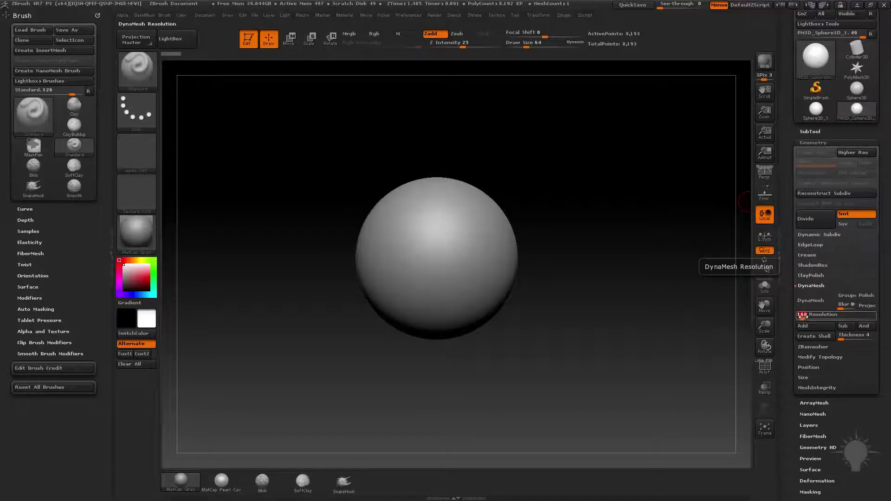
{"action": "type", "text": "160"}
{"action": "key", "text": "Return"}
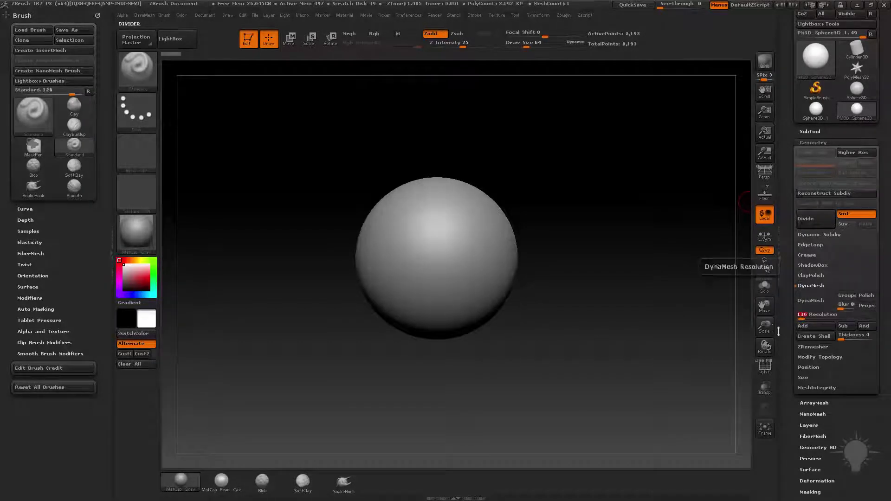
{"action": "left_click", "coordinate": [810, 302]}
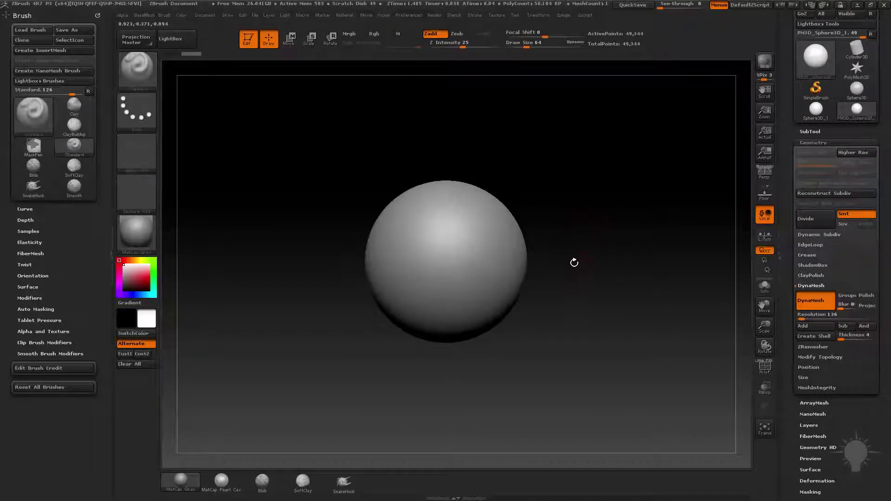
Step: Zoom out so the sphere is smaller and raise Draw Size to 577
{"action": "left_click_drag", "start_coordinate": [574, 263], "coordinate": [546, 269], "text": "alt"}
{"action": "key", "text": "s"}
{"action": "left_click_drag", "start_coordinate": [446, 303], "coordinate": [492, 304]}
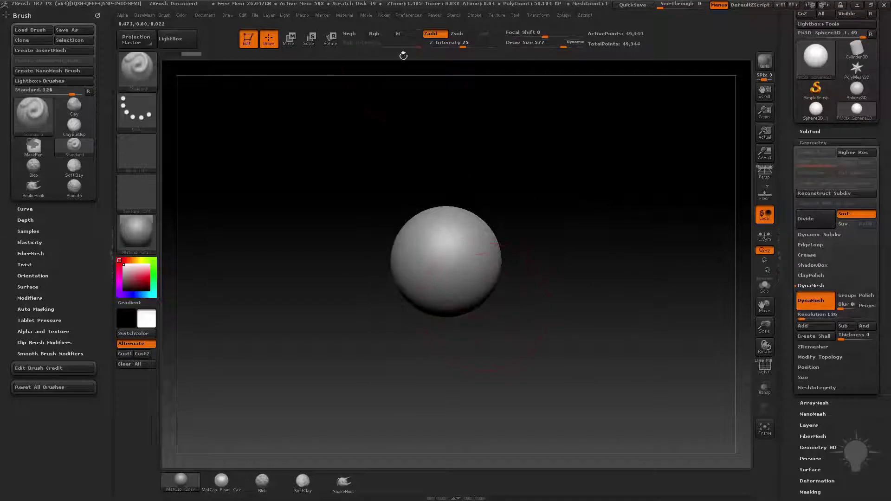
{"action": "left_click", "coordinate": [409, 15]}
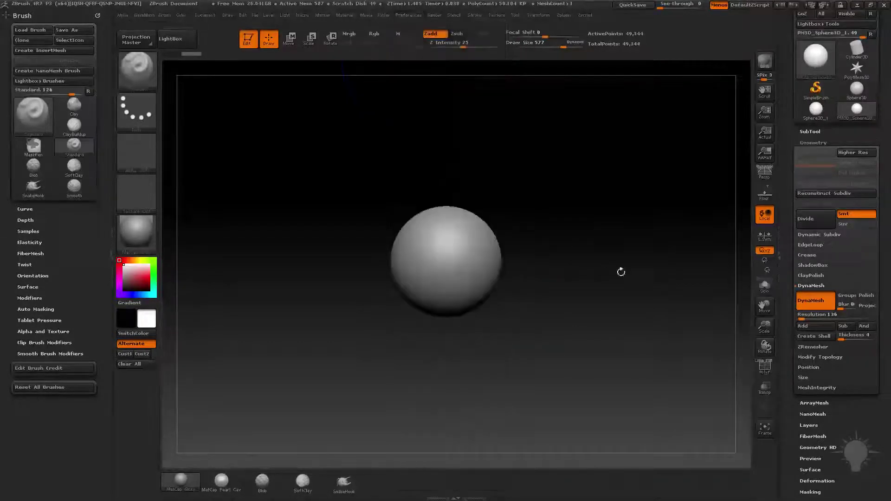
Step: Enlarge the brush to 763 and switch to the Move brush
{"action": "mouse_move", "coordinate": [621, 272]}
{"action": "left_mouse_down"}
{"action": "mouse_move", "coordinate": [441, 282]}
{"action": "mouse_move", "coordinate": [433, 332]}
{"action": "left_mouse_up"}
{"action": "key", "text": "s"}
{"action": "key", "text": "b"}
{"action": "key", "text": "m"}
{"action": "key", "text": "v"}
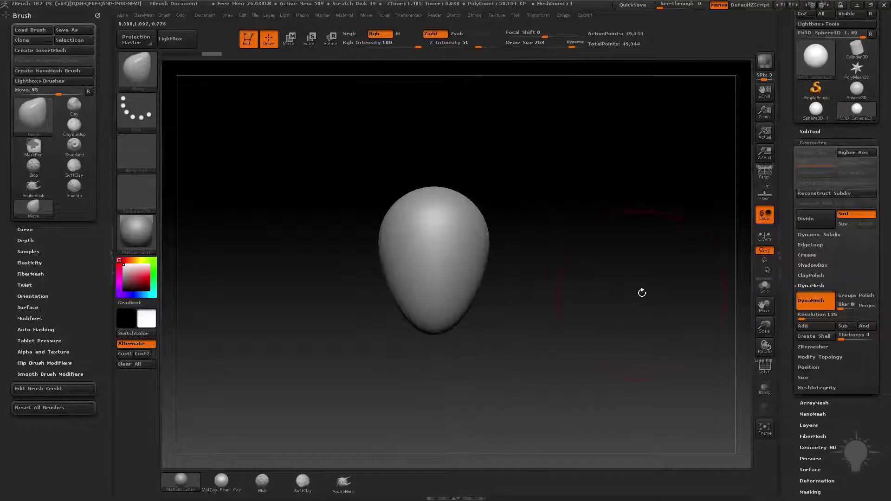
Step: Push and bulge the sphere's sides into a broad, rounded egg-shaped head
{"action": "left_click_drag", "start_coordinate": [642, 292], "coordinate": [614, 294]}
{"action": "left_click_drag", "start_coordinate": [412, 254], "coordinate": [401, 253]}
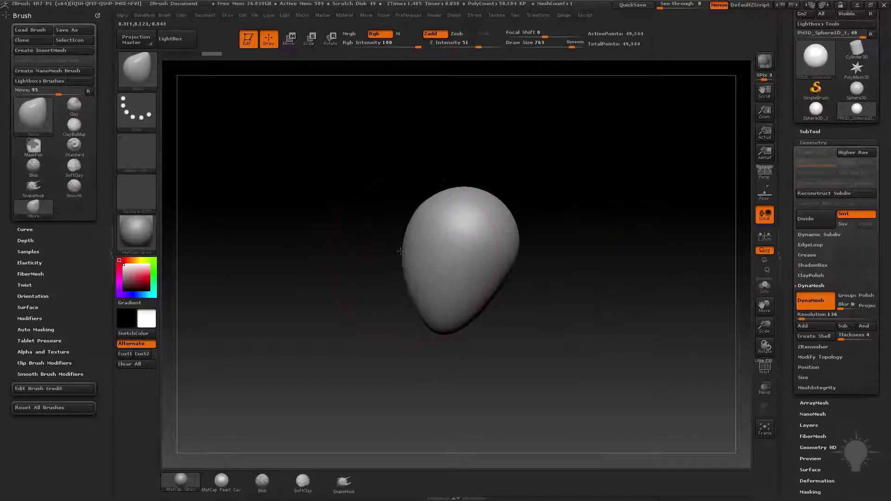
{"action": "mouse_move", "coordinate": [425, 320]}
{"action": "left_mouse_down"}
{"action": "mouse_move", "coordinate": [409, 319]}
{"action": "mouse_move", "coordinate": [407, 311]}
{"action": "left_mouse_up"}
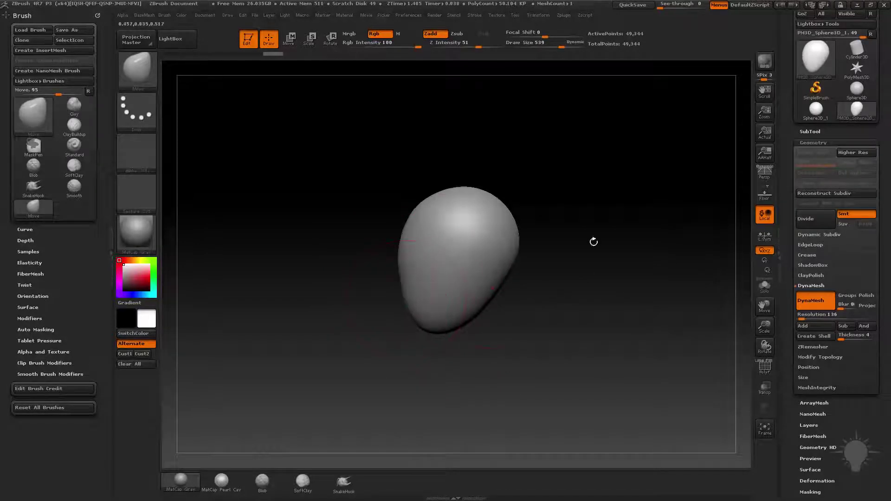
{"action": "left_click_drag", "start_coordinate": [433, 229], "coordinate": [403, 249]}
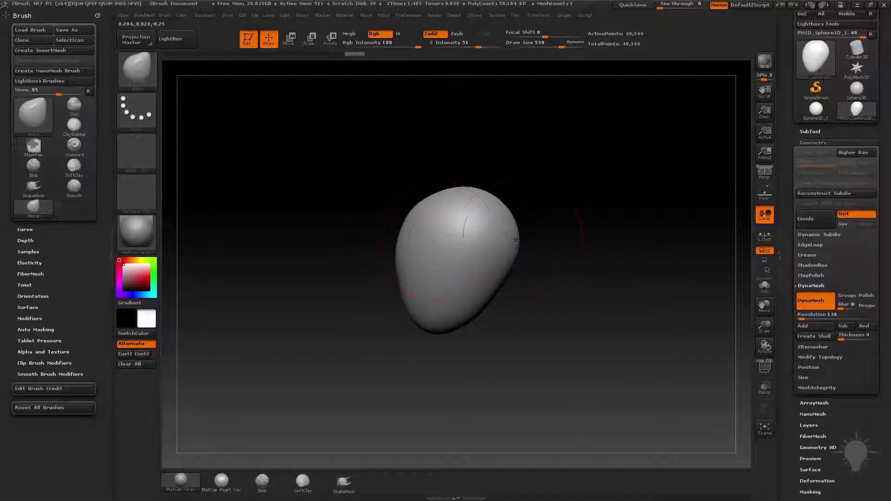
{"action": "left_click_drag", "start_coordinate": [515, 240], "coordinate": [534, 267]}
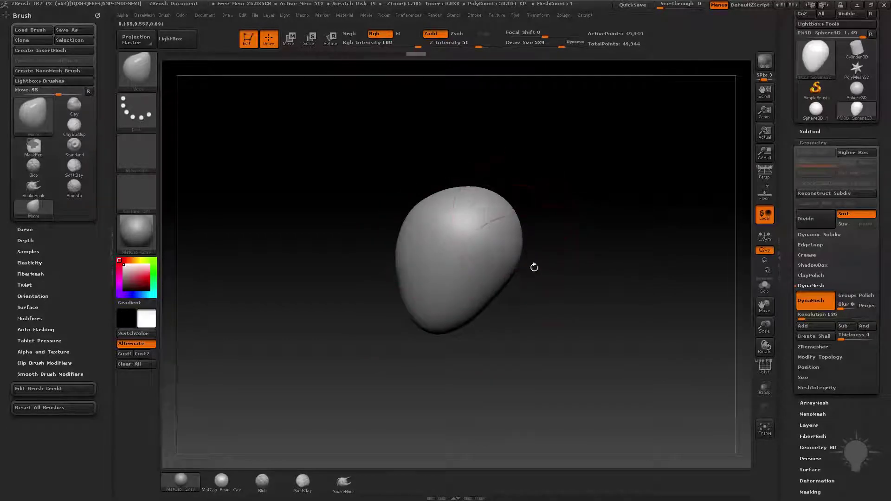
{"action": "left_click_drag", "start_coordinate": [558, 175], "coordinate": [508, 263]}
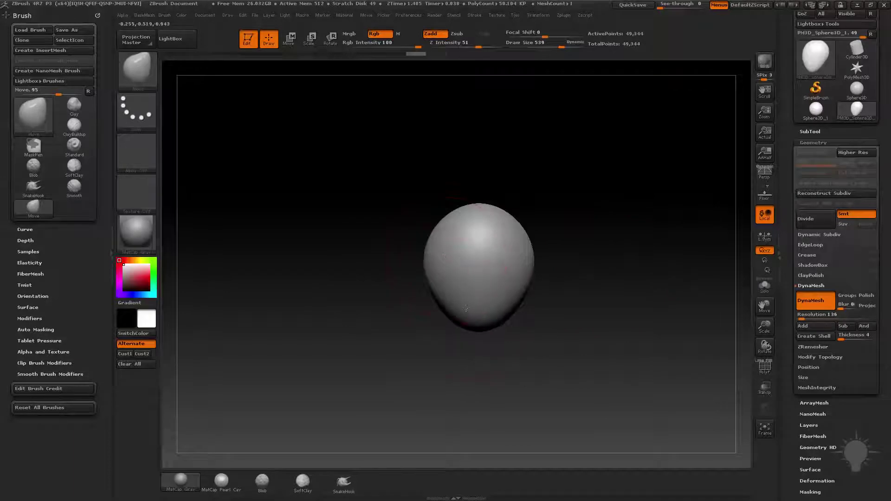
{"action": "mouse_move", "coordinate": [489, 221]}
{"action": "left_mouse_down"}
{"action": "mouse_move", "coordinate": [480, 213]}
{"action": "mouse_move", "coordinate": [419, 272]}
{"action": "left_mouse_up"}
{"action": "mouse_move", "coordinate": [589, 292]}
{"action": "left_mouse_down"}
{"action": "mouse_move", "coordinate": [602, 246]}
{"action": "mouse_move", "coordinate": [491, 173]}
{"action": "left_mouse_up"}
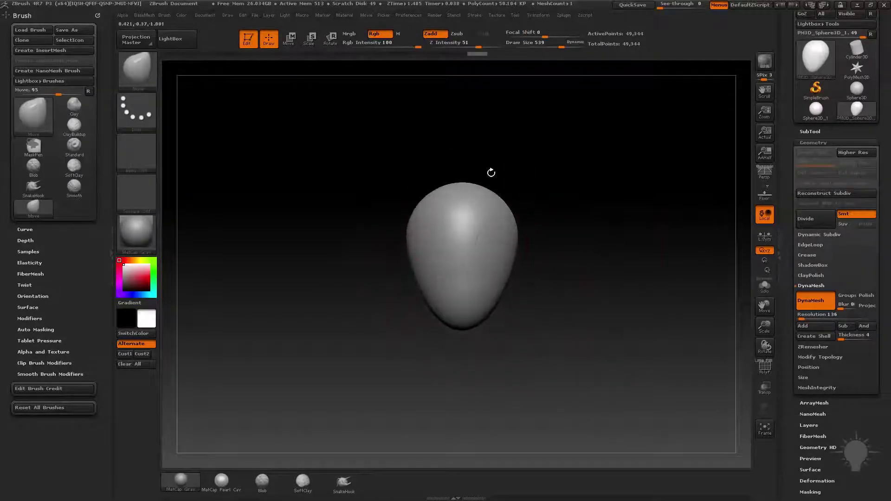
{"action": "left_click_drag", "start_coordinate": [560, 251], "coordinate": [498, 224]}
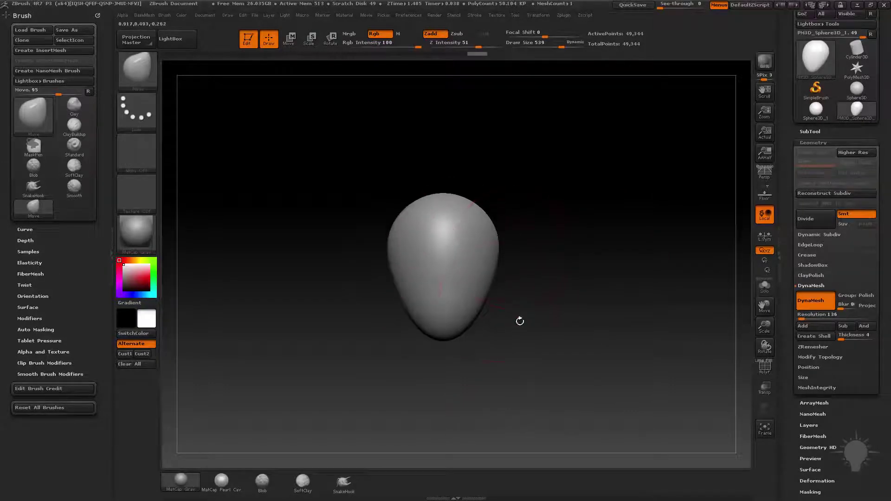
Step: Slice the egg's right side flat with ClipCurve and turn the flat face forward
{"action": "left_click", "coordinate": [136, 70], "text": "ctrl+shift"}
{"action": "left_click", "coordinate": [272, 120], "text": "ctrl+shift"}
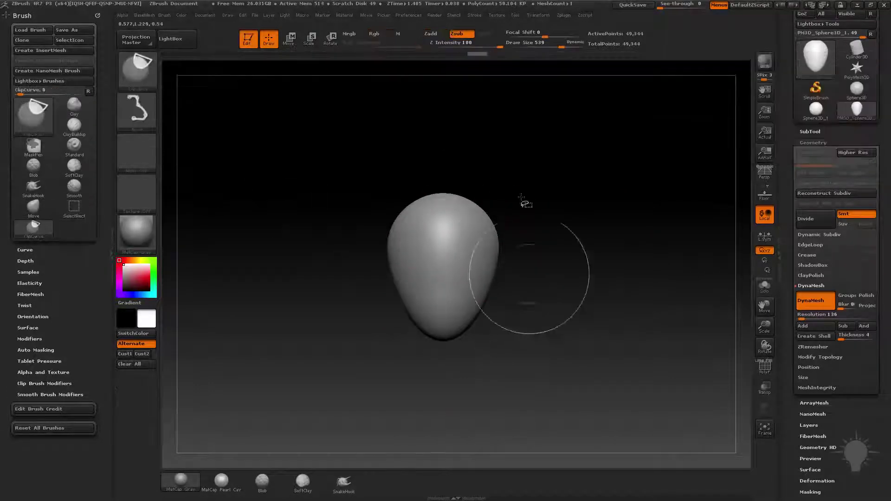
{"action": "left_click_drag", "start_coordinate": [525, 203], "coordinate": [495, 408], "text": "ctrl+shift"}
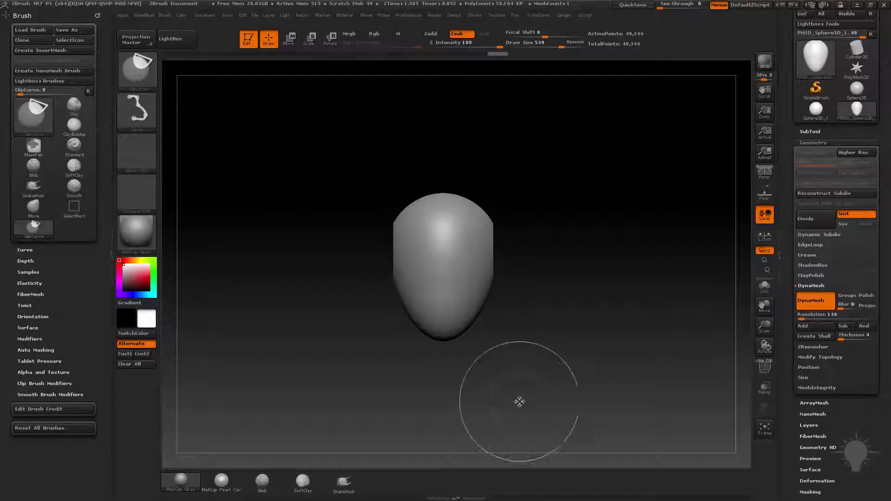
{"action": "left_click_drag", "start_coordinate": [502, 278], "coordinate": [567, 241]}
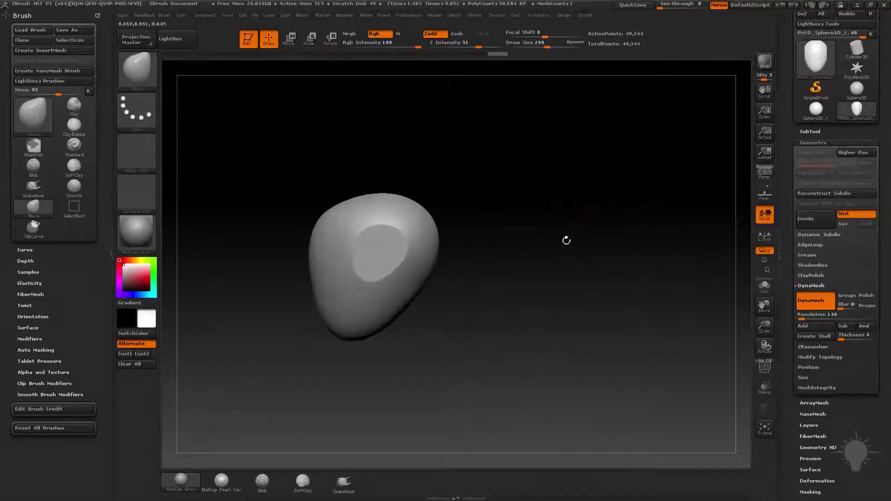
{"action": "left_click_drag", "start_coordinate": [490, 195], "coordinate": [597, 235], "text": "alt"}
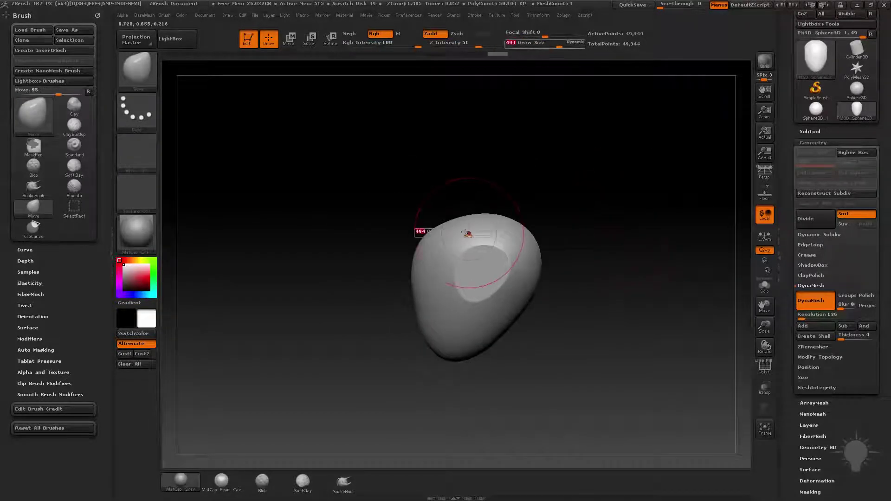
Step: Switch back to the Standard brush and bring up the SubTool list
{"action": "key", "text": "b"}
{"action": "key", "text": "s"}
{"action": "key", "text": "t"}
{"action": "left_click", "coordinate": [810, 131]}
Step: Append a cube as a second subtool around the head
{"action": "left_click", "coordinate": [856, 371]}
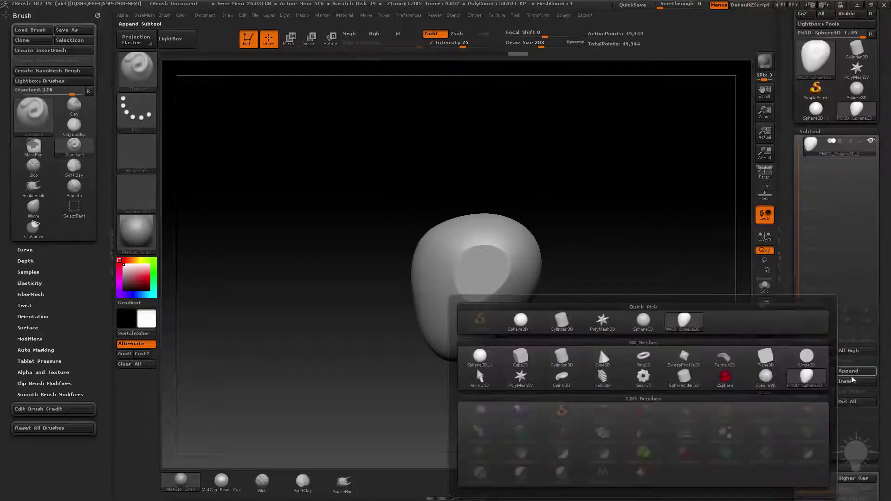
{"action": "left_click", "coordinate": [856, 371]}
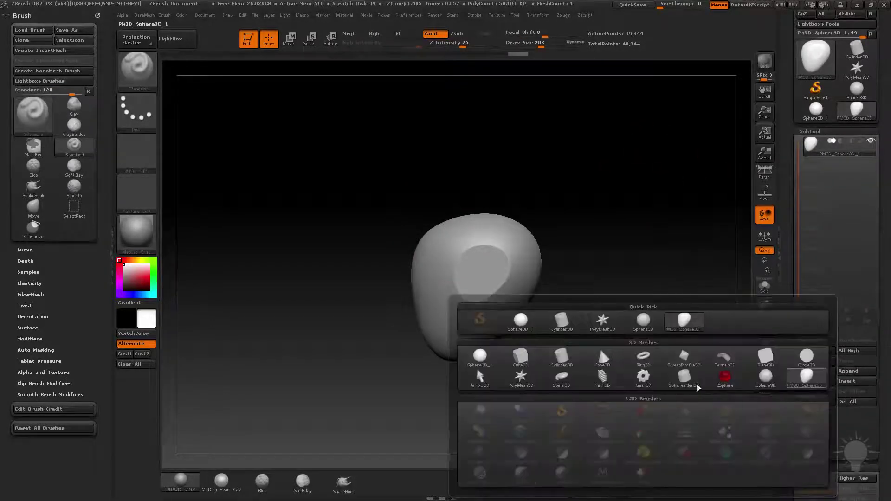
{"action": "left_click", "coordinate": [476, 367]}
{"action": "left_click_drag", "start_coordinate": [630, 257], "coordinate": [426, 267]}
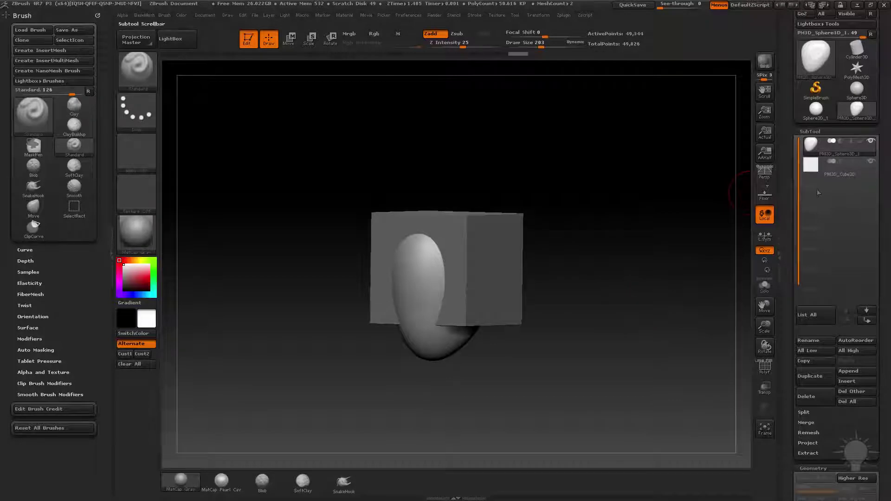
Step: Enable Transp in the Deformation settings so the head shows through the cube
{"action": "left_click_drag", "start_coordinate": [780, 194], "coordinate": [805, 251]}
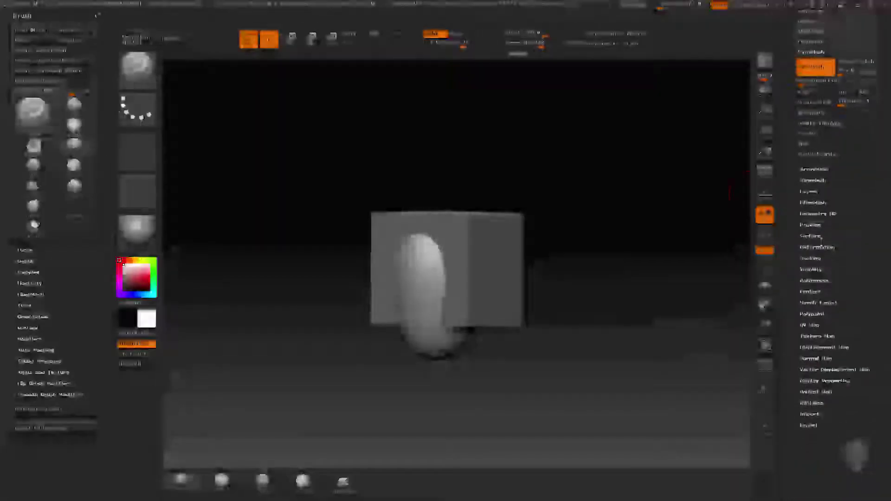
{"action": "left_click", "coordinate": [805, 251]}
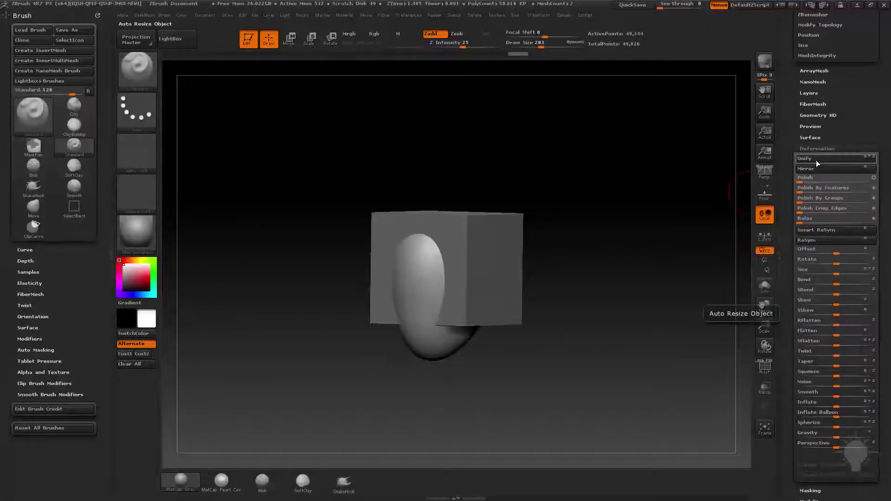
{"action": "left_click", "coordinate": [766, 390]}
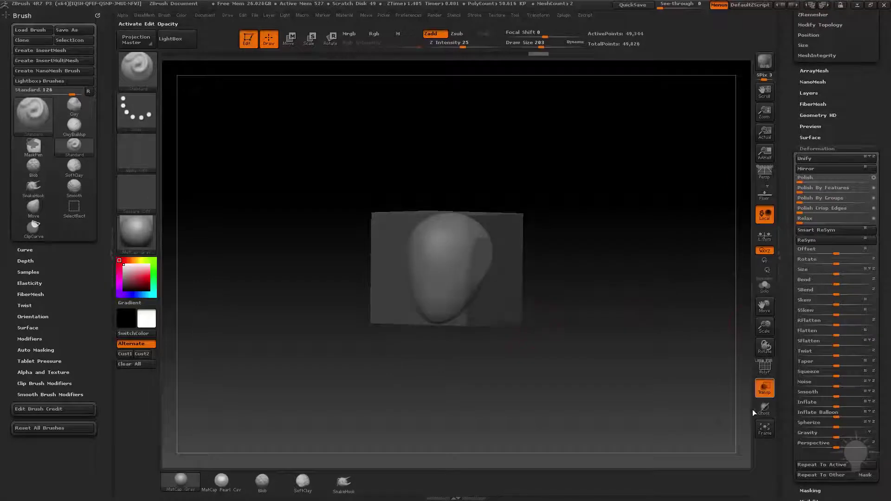
Step: Return to a straight front view and make PM3D_Cube3D the active subtool
{"action": "left_click_drag", "start_coordinate": [615, 236], "coordinate": [536, 271]}
{"action": "left_click_drag", "start_coordinate": [699, 296], "coordinate": [427, 275], "text": "shift"}
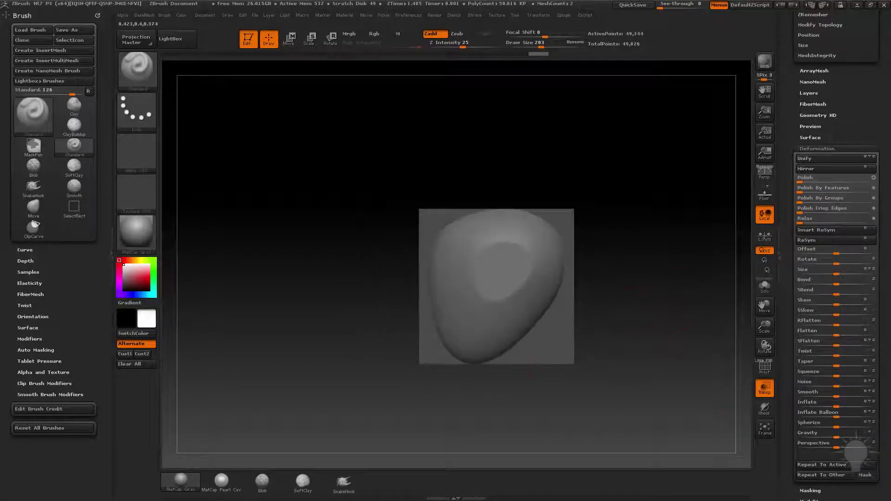
{"action": "left_click_drag", "start_coordinate": [678, 376], "coordinate": [701, 353], "text": "shift"}
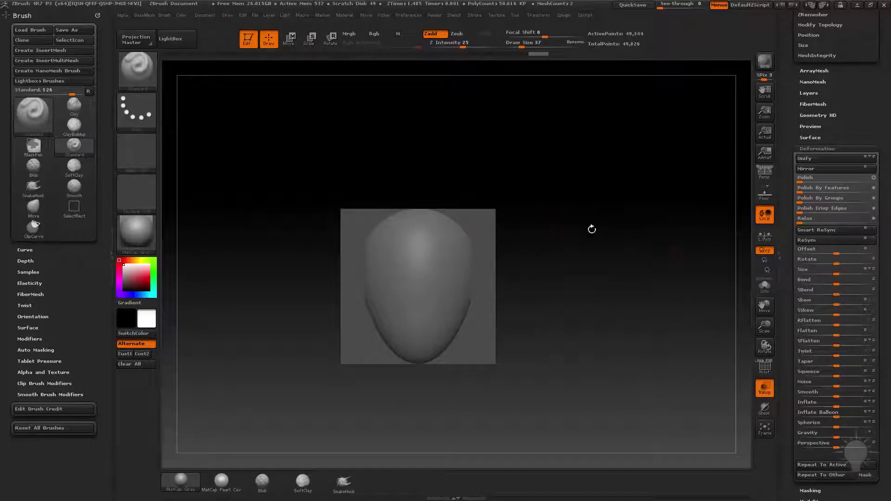
{"action": "left_click", "coordinate": [481, 221], "text": "alt"}
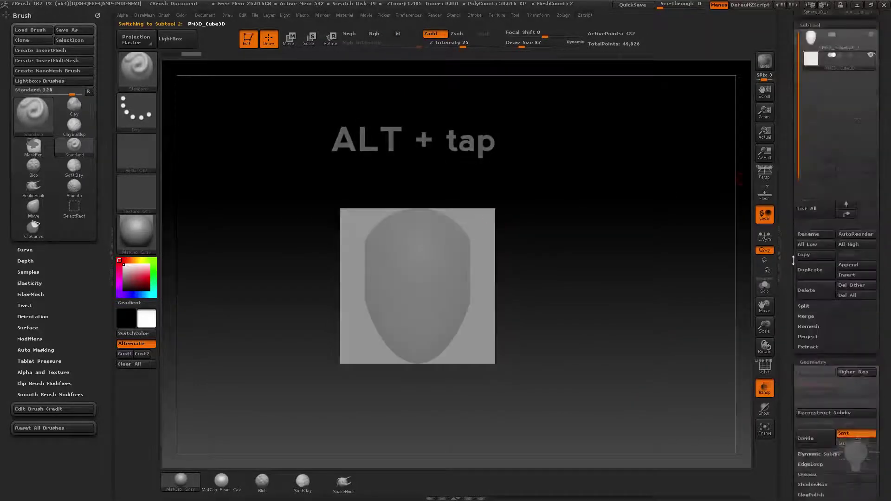
Step: Remesh the cube with DynaMesh Blur 0 and Project off, reaching 98,113 points
{"action": "left_click", "coordinate": [765, 408]}
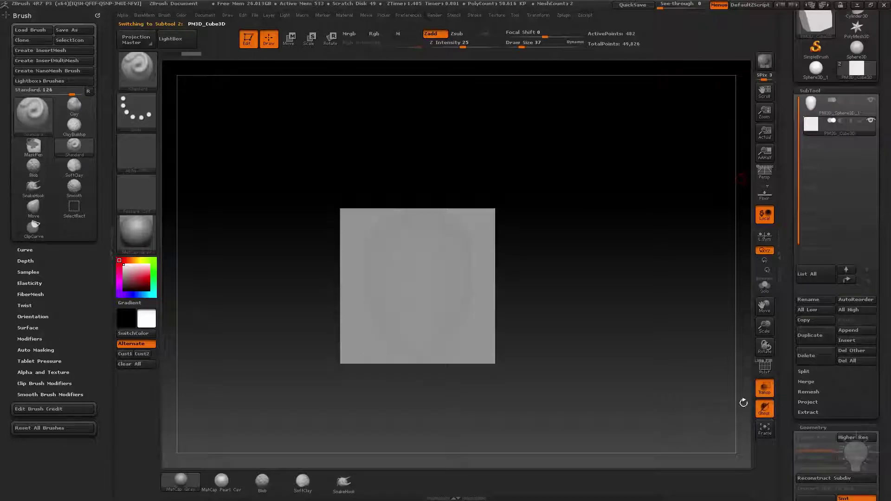
{"action": "mouse_move", "coordinate": [683, 364]}
{"action": "left_mouse_down"}
{"action": "mouse_move", "coordinate": [633, 370]}
{"action": "mouse_move", "coordinate": [687, 367]}
{"action": "left_mouse_up"}
{"action": "left_click_drag", "start_coordinate": [792, 342], "coordinate": [792, 243]}
{"action": "left_click_drag", "start_coordinate": [851, 182], "coordinate": [839, 182]}
{"action": "left_click", "coordinate": [867, 183]}
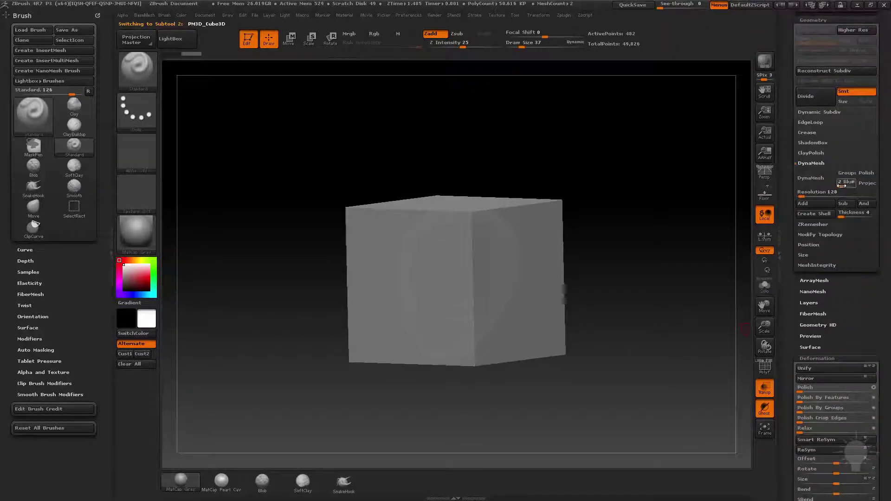
{"action": "left_click", "coordinate": [811, 178]}
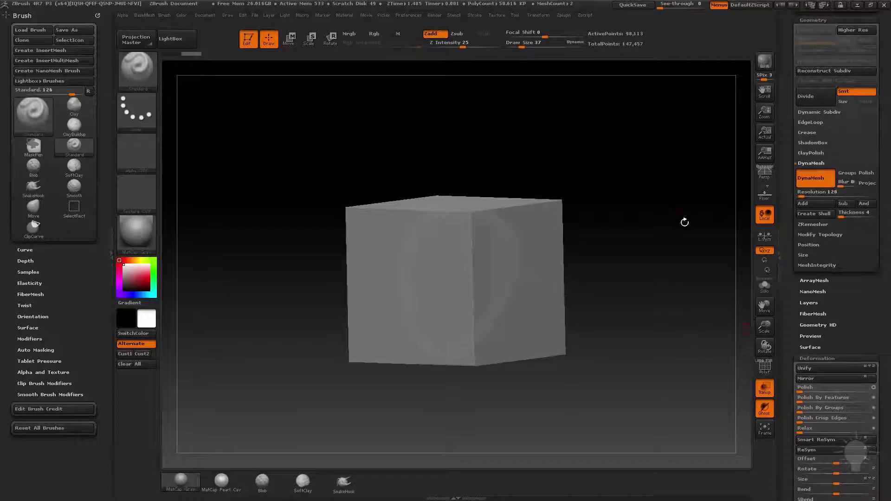
Step: View the cube from the front, bring up Transform settings, and orbit to three-quarter view
{"action": "left_click_drag", "start_coordinate": [685, 222], "coordinate": [692, 221], "text": "shift"}
{"action": "left_click", "coordinate": [538, 15]}
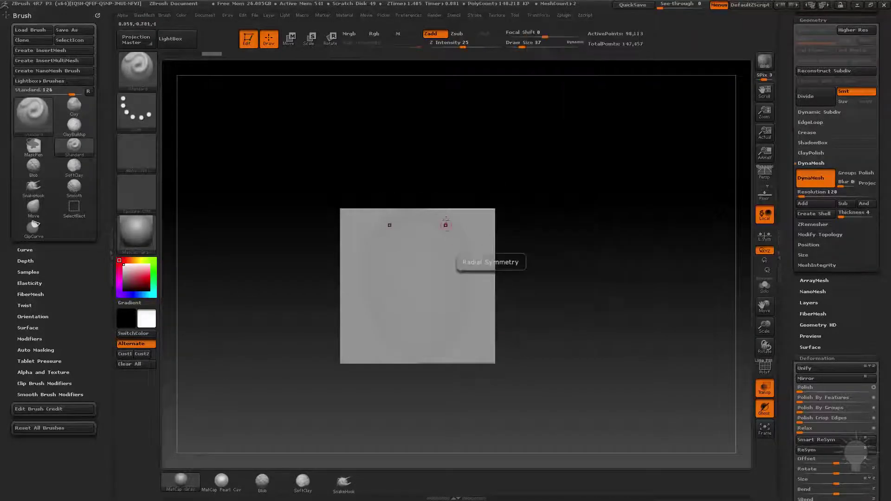
{"action": "left_click_drag", "start_coordinate": [548, 246], "coordinate": [506, 252]}
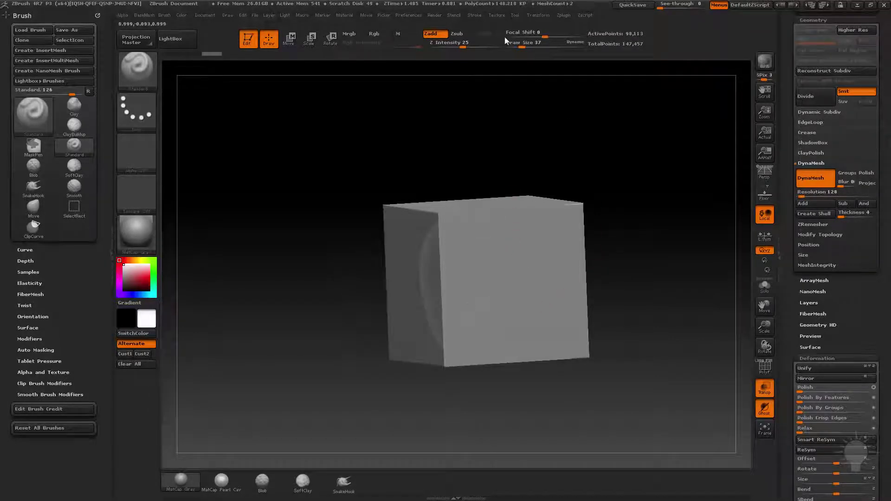
Step: Enable Y symmetry and snap to a straight front view of the cube
{"action": "left_click", "coordinate": [538, 15]}
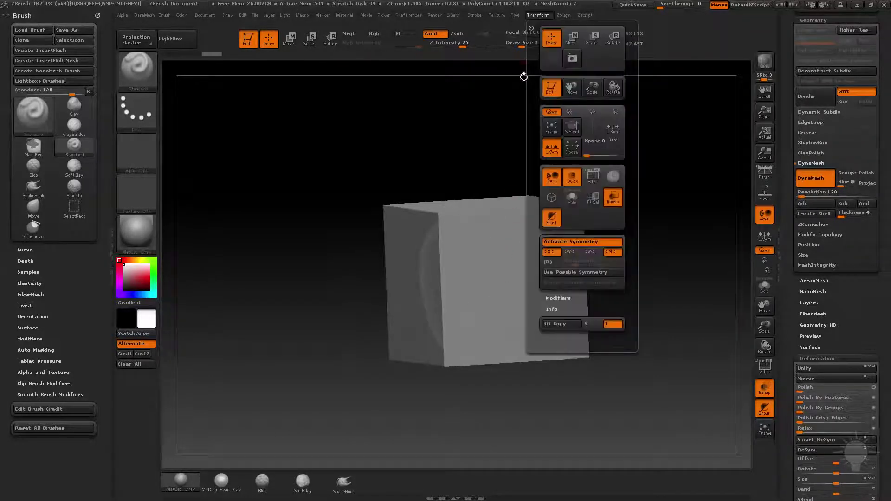
{"action": "left_click", "coordinate": [590, 252]}
{"action": "left_click_drag", "start_coordinate": [623, 165], "coordinate": [563, 160], "text": "shift"}
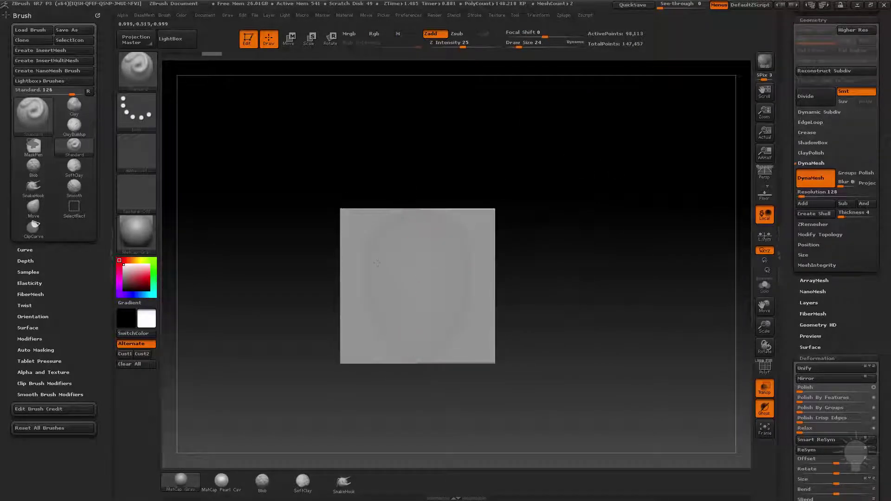
Step: Carve crossing vertical and horizontal guide grooves down the cube's front
{"action": "left_click_drag", "start_coordinate": [419, 219], "coordinate": [418, 362]}
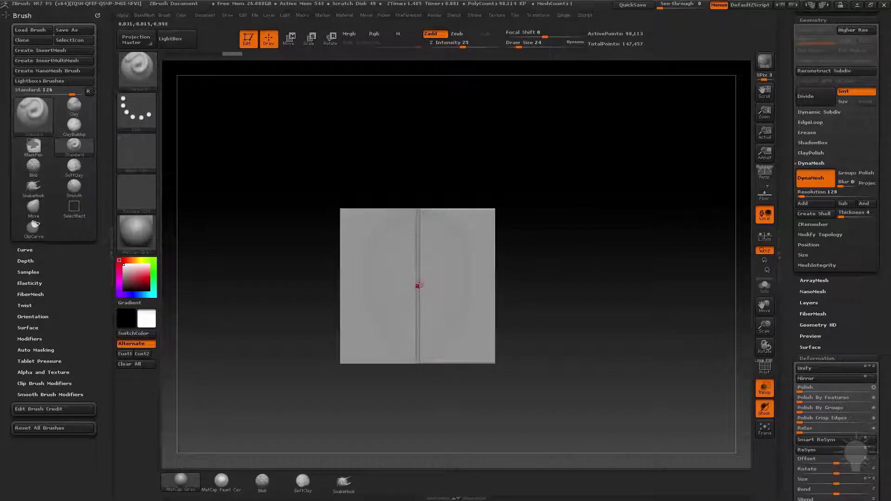
{"action": "left_click_drag", "start_coordinate": [456, 284], "coordinate": [496, 287]}
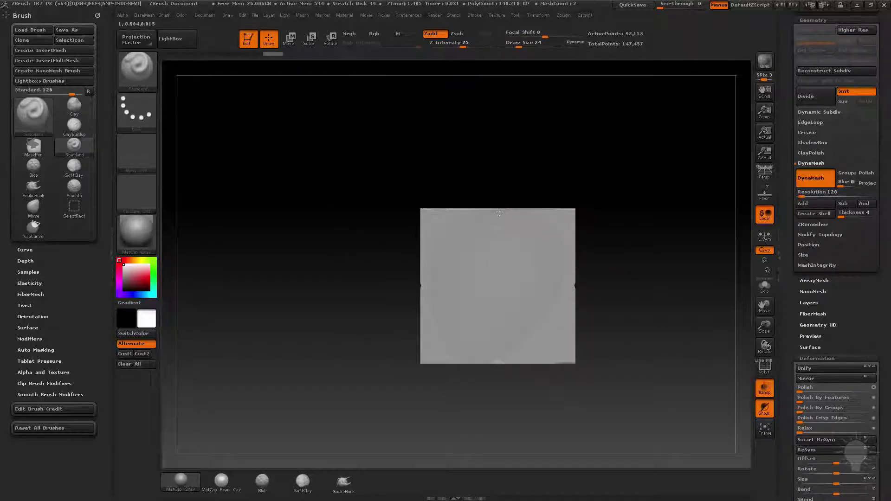
{"action": "key", "text": "ctrl+z"}
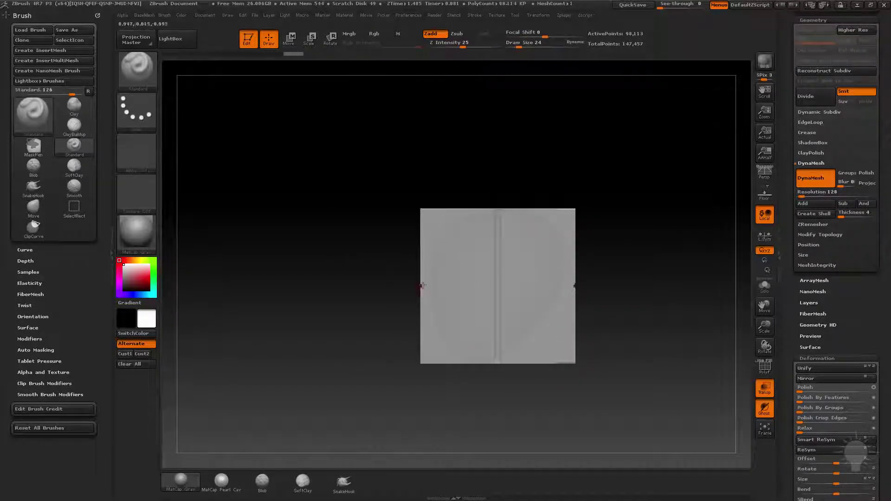
{"action": "left_click_drag", "start_coordinate": [437, 284], "coordinate": [571, 286]}
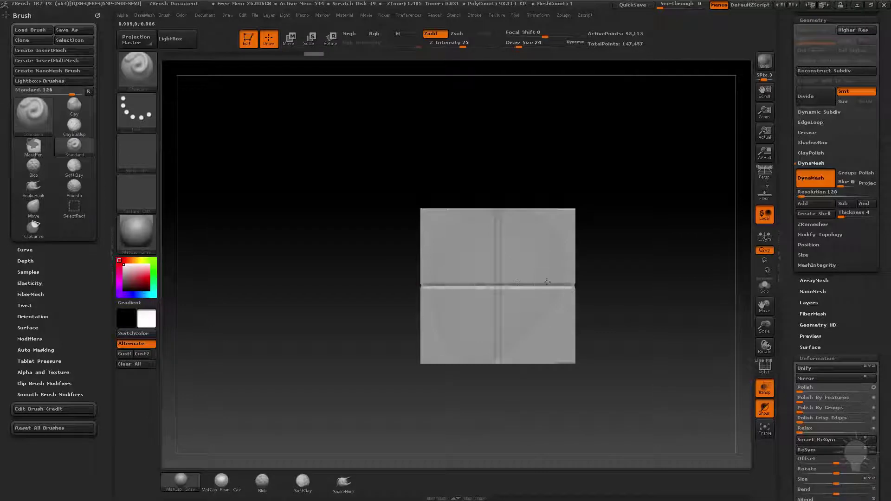
{"action": "left_click_drag", "start_coordinate": [405, 294], "coordinate": [578, 332], "text": "alt"}
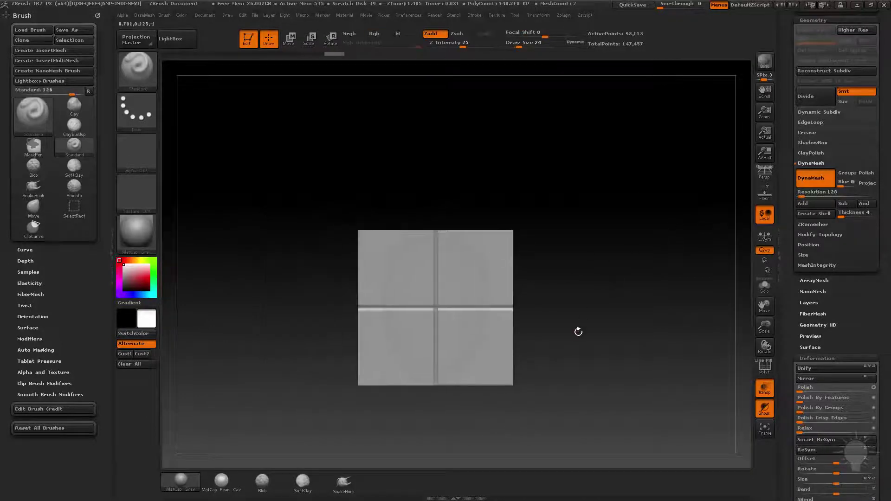
Step: Sculpt mirrored eye bumps where the grooves cross, undoing one reshape
{"action": "left_click_drag", "start_coordinate": [454, 309], "coordinate": [465, 310]}
{"action": "left_click_drag", "start_coordinate": [627, 299], "coordinate": [604, 283], "text": "ctrl"}
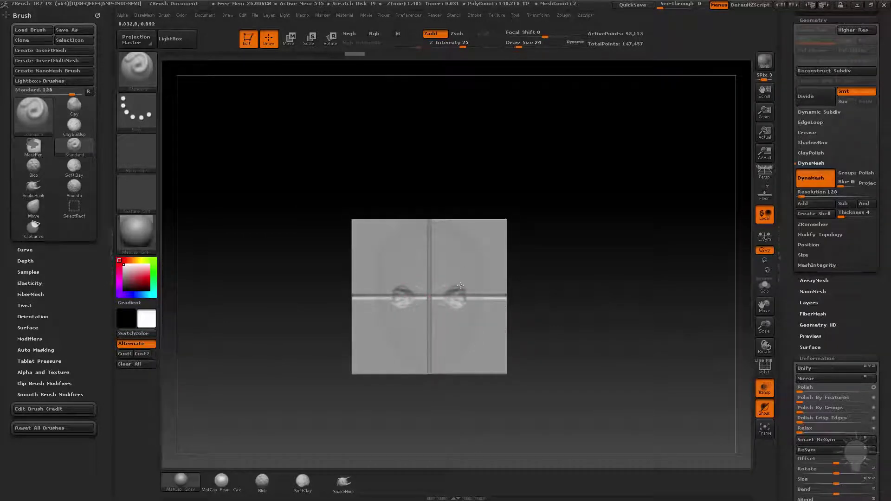
{"action": "left_click_drag", "start_coordinate": [472, 292], "coordinate": [452, 301]}
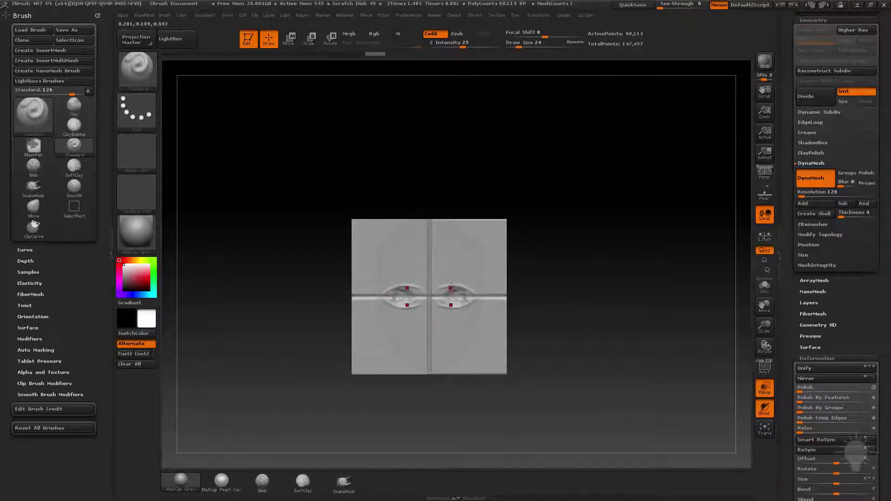
{"action": "key", "text": "ctrl+z"}
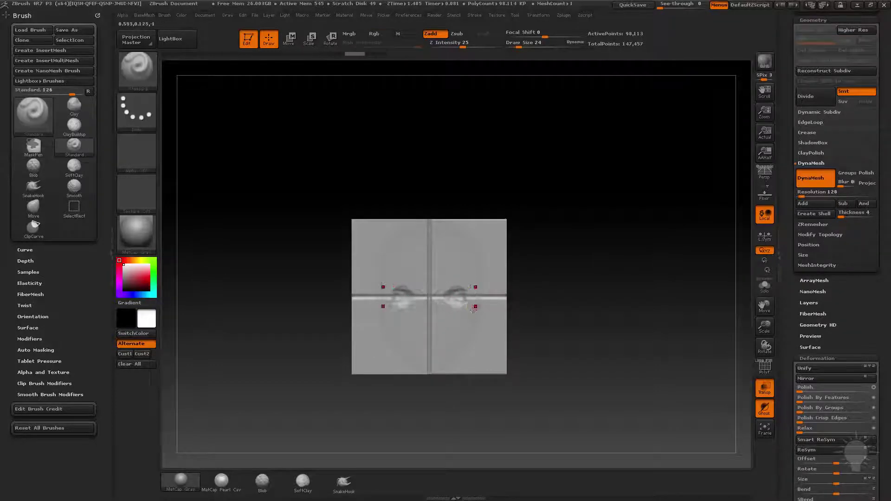
{"action": "left_click", "coordinate": [537, 15]}
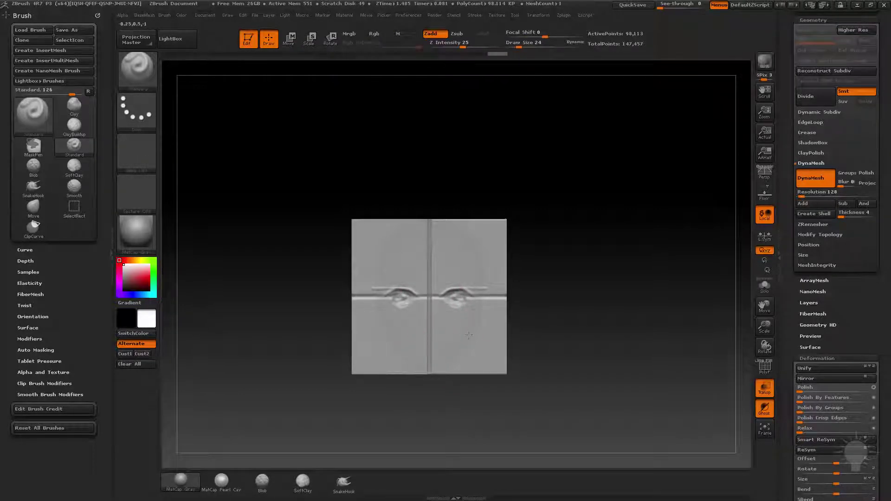
Step: Carve a lower guide groove and a small nose below the eyes, checking several angles
{"action": "left_click_drag", "start_coordinate": [438, 334], "coordinate": [506, 333]}
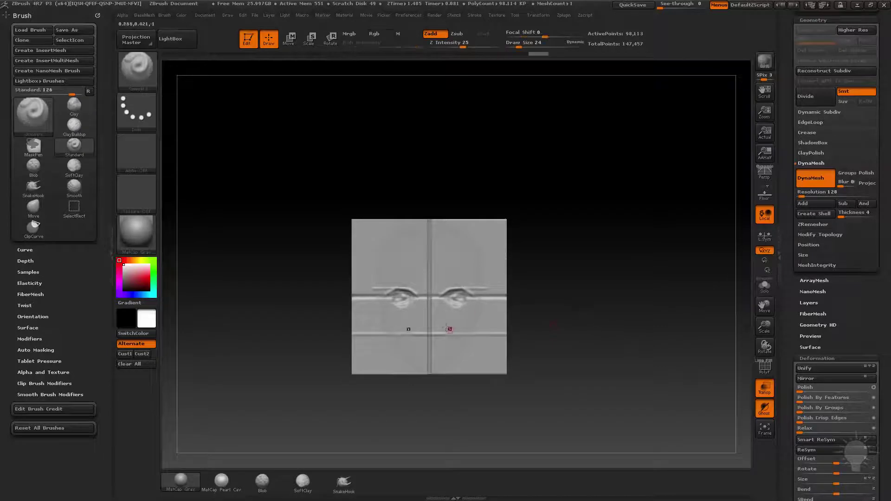
{"action": "left_click_drag", "start_coordinate": [432, 330], "coordinate": [442, 328]}
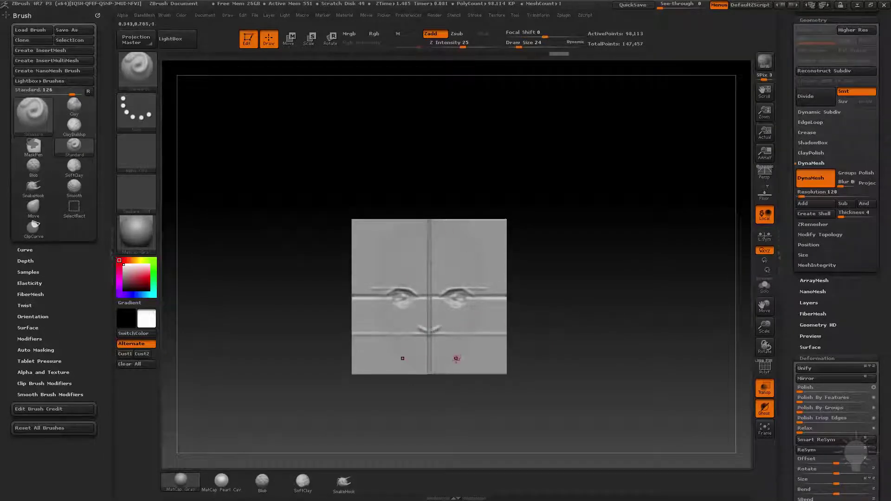
{"action": "left_click_drag", "start_coordinate": [573, 300], "coordinate": [455, 379]}
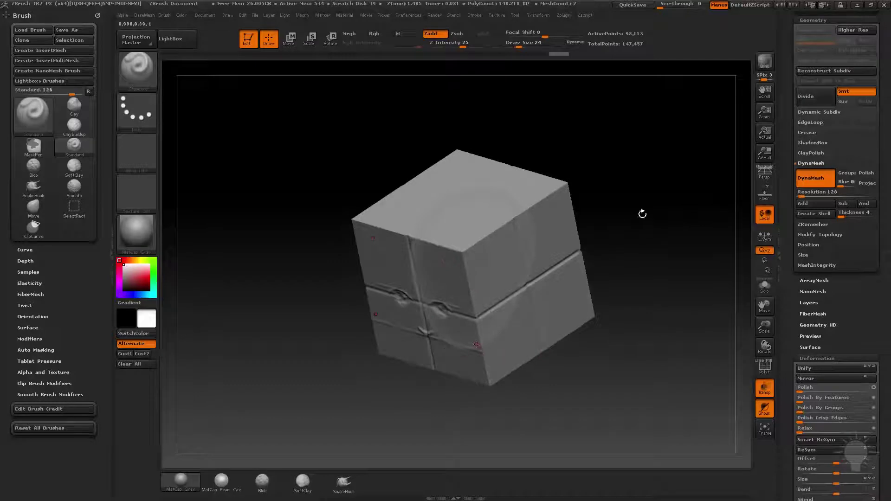
{"action": "left_click_drag", "start_coordinate": [643, 213], "coordinate": [711, 197], "text": "shift"}
{"action": "left_click_drag", "start_coordinate": [596, 272], "coordinate": [510, 315]}
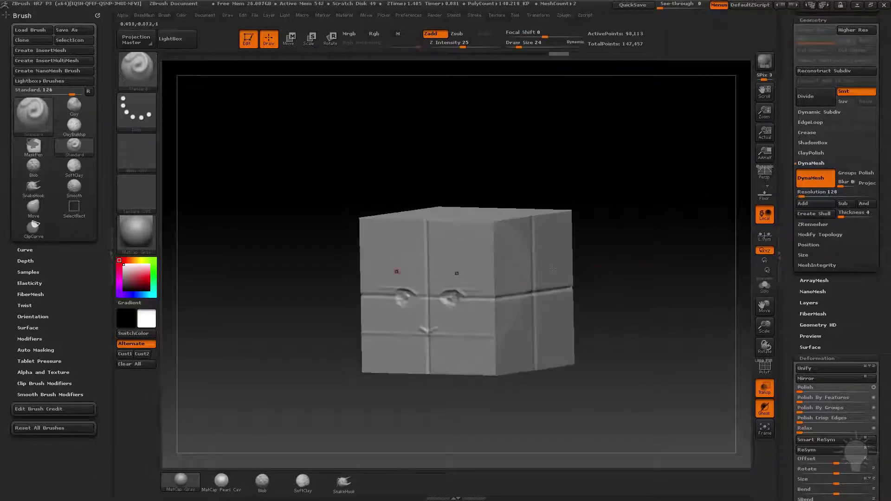
{"action": "left_click_drag", "start_coordinate": [651, 222], "coordinate": [439, 287]}
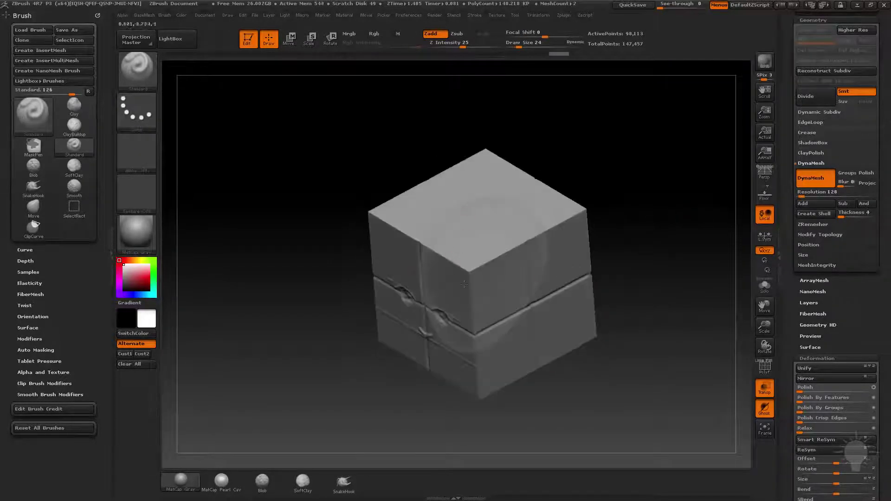
{"action": "mouse_move", "coordinate": [633, 210]}
{"action": "left_mouse_down", "text": "shift"}
{"action": "mouse_move", "coordinate": [495, 177]}
{"action": "mouse_move", "coordinate": [468, 303]}
{"action": "left_mouse_up", "text": "shift"}
{"action": "left_click_drag", "start_coordinate": [698, 247], "coordinate": [632, 270], "text": "shift"}
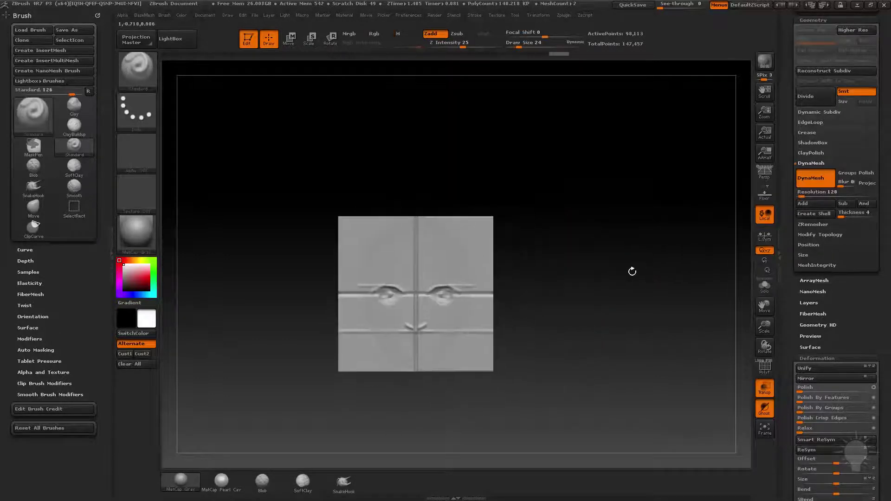
Step: Add a short mouth line, round out the eyes, then shift toward the cube's blank side
{"action": "left_click_drag", "start_coordinate": [403, 344], "coordinate": [414, 345]}
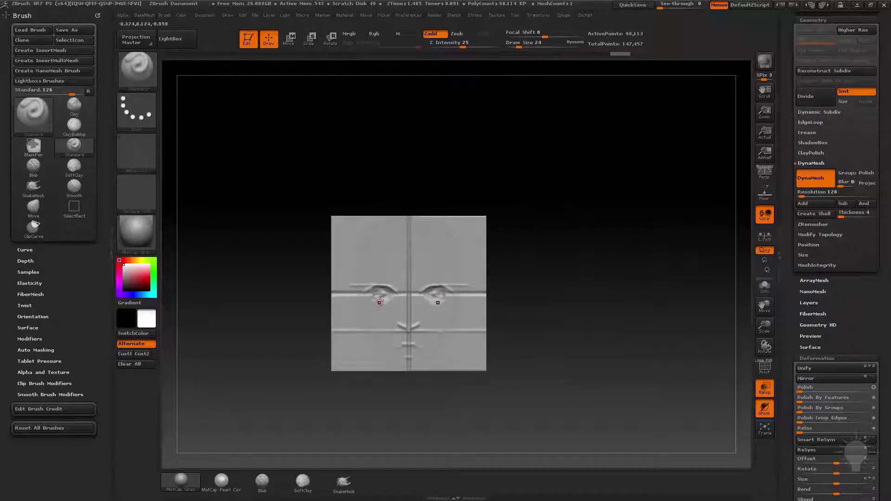
{"action": "left_click", "coordinate": [379, 302]}
{"action": "left_click_drag", "start_coordinate": [399, 352], "coordinate": [392, 347]}
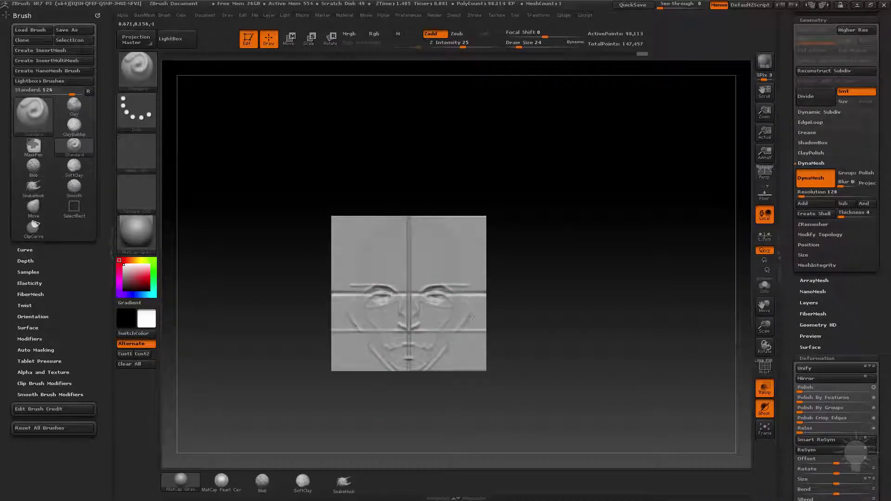
{"action": "mouse_move", "coordinate": [589, 275]}
{"action": "left_mouse_down", "text": "alt"}
{"action": "mouse_move", "coordinate": [555, 300]}
{"action": "mouse_move", "coordinate": [483, 299]}
{"action": "left_mouse_up", "text": "alt"}
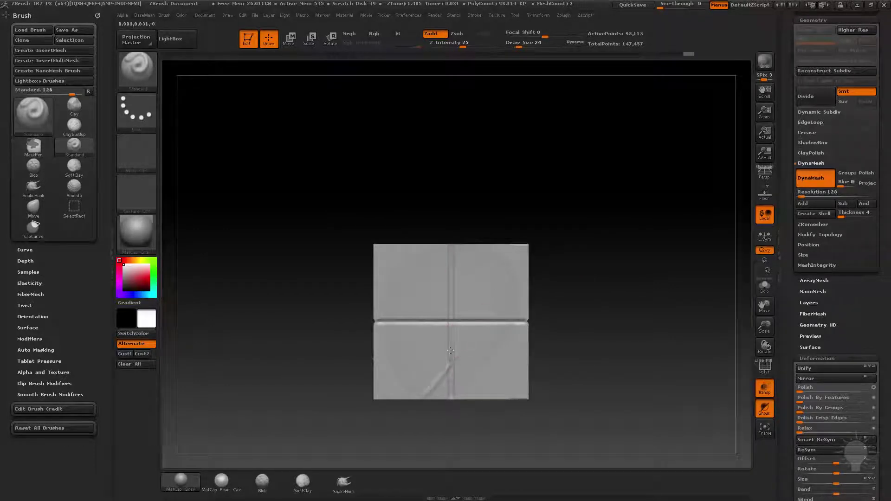
Step: Sketch side-profile guide strokes along the seams and a horizontal jaw line
{"action": "left_click_drag", "start_coordinate": [450, 320], "coordinate": [451, 364]}
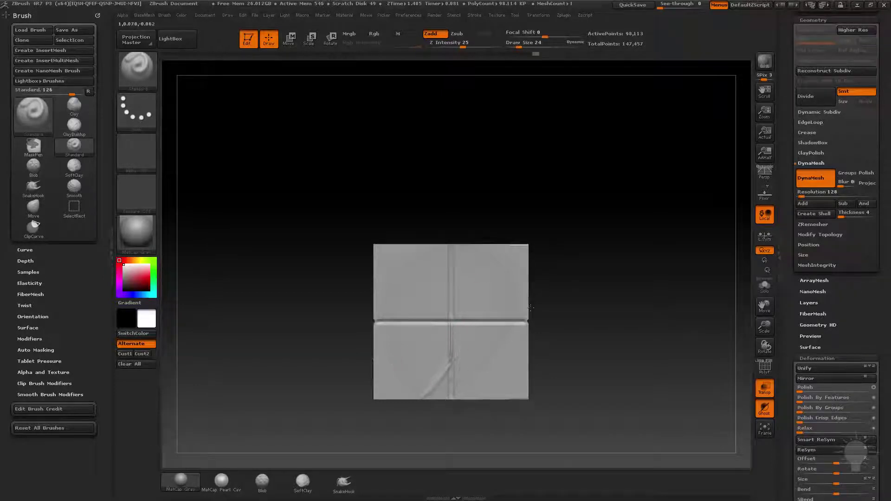
{"action": "key", "text": "ctrl+shift+z"}
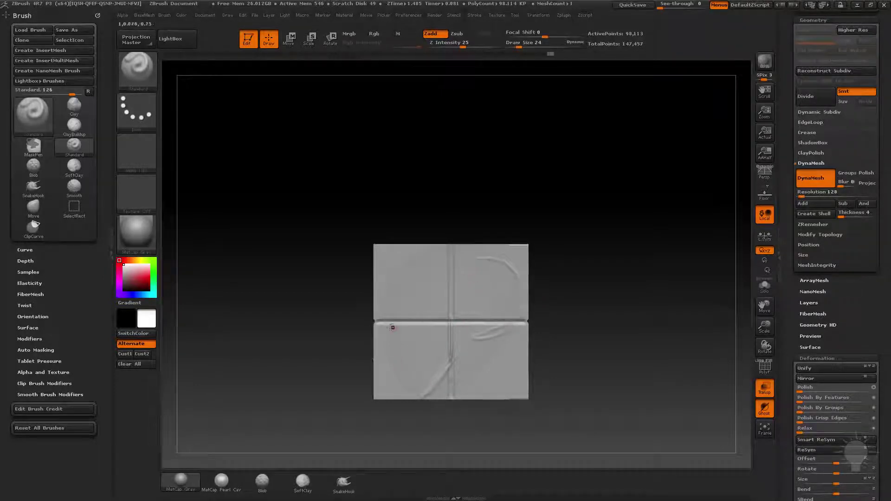
{"action": "key", "text": "ctrl+shift+z"}
{"action": "key", "text": "ctrl+shift+z"}
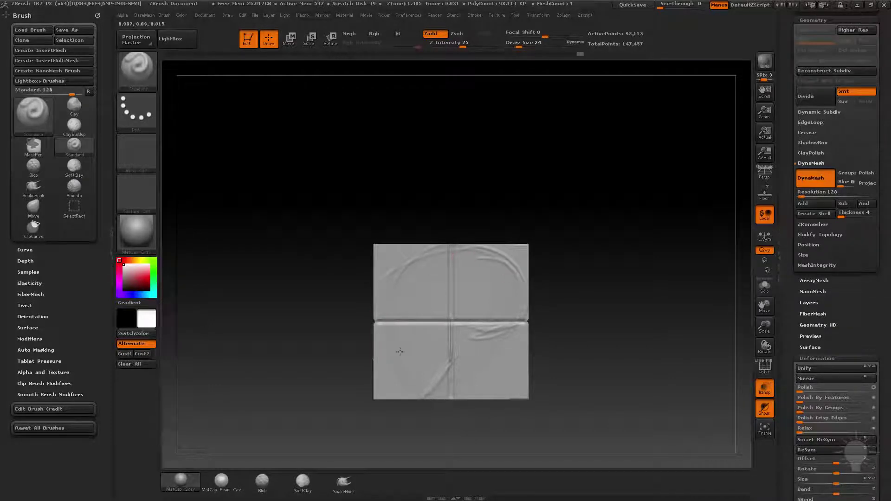
{"action": "key", "text": "ctrl+shift+z"}
{"action": "key", "text": "ctrl+shift+z"}
{"action": "mouse_move", "coordinate": [414, 328]}
{"action": "left_mouse_down"}
{"action": "mouse_move", "coordinate": [392, 320]}
{"action": "mouse_move", "coordinate": [382, 342]}
{"action": "mouse_move", "coordinate": [392, 368]}
{"action": "left_mouse_up"}
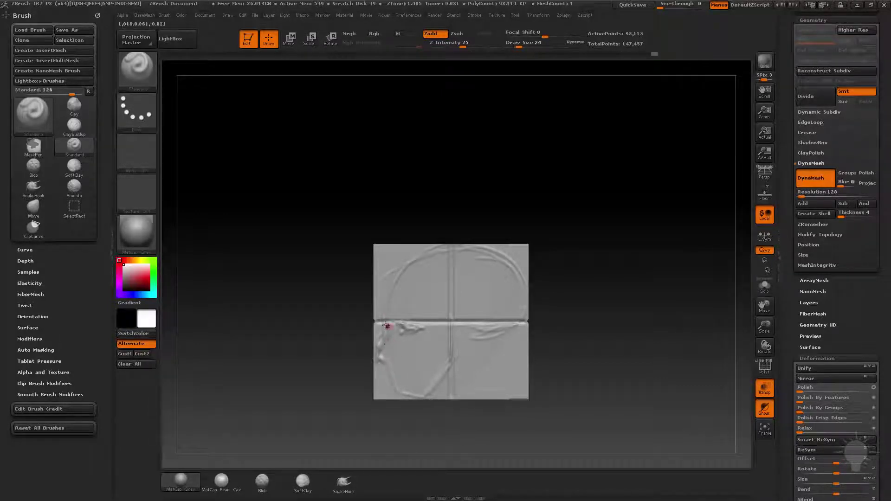
{"action": "left_click_drag", "start_coordinate": [421, 313], "coordinate": [388, 316]}
{"action": "left_click_drag", "start_coordinate": [389, 361], "coordinate": [450, 361]}
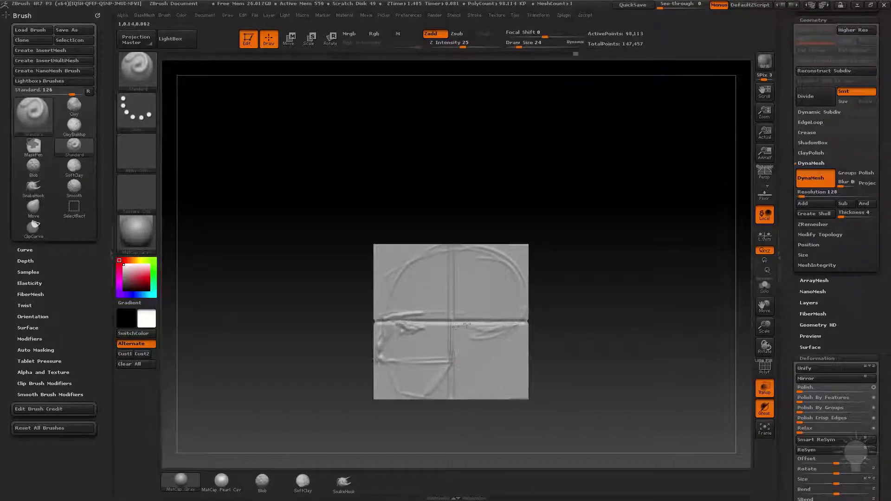
Step: Add curved cheek strokes on the lower right of the side face
{"action": "key", "text": "ctrl+z"}
{"action": "key", "text": "ctrl+shift+z"}
{"action": "mouse_move", "coordinate": [470, 328]}
{"action": "left_mouse_down"}
{"action": "mouse_move", "coordinate": [473, 352]}
{"action": "mouse_move", "coordinate": [483, 328]}
{"action": "left_mouse_up"}
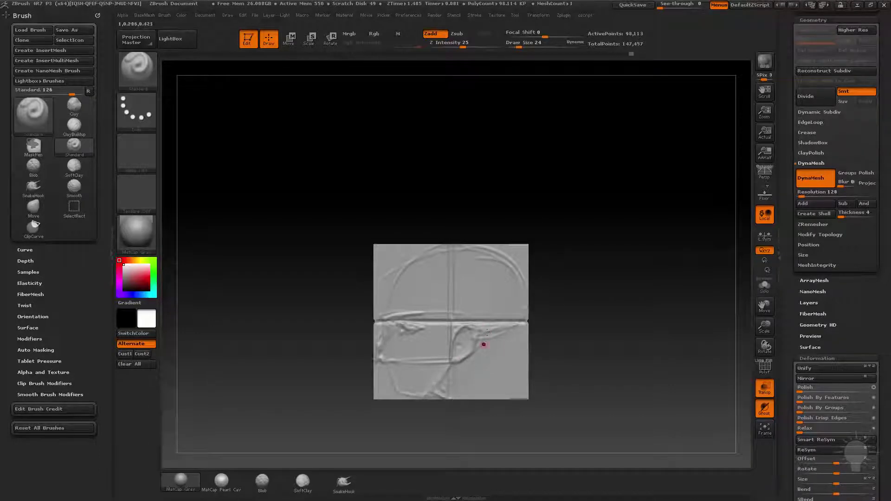
{"action": "left_click_drag", "start_coordinate": [487, 332], "coordinate": [498, 334]}
{"action": "mouse_move", "coordinate": [504, 402]}
{"action": "left_mouse_down"}
{"action": "mouse_move", "coordinate": [678, 304]}
{"action": "mouse_move", "coordinate": [381, 294]}
{"action": "left_mouse_up"}
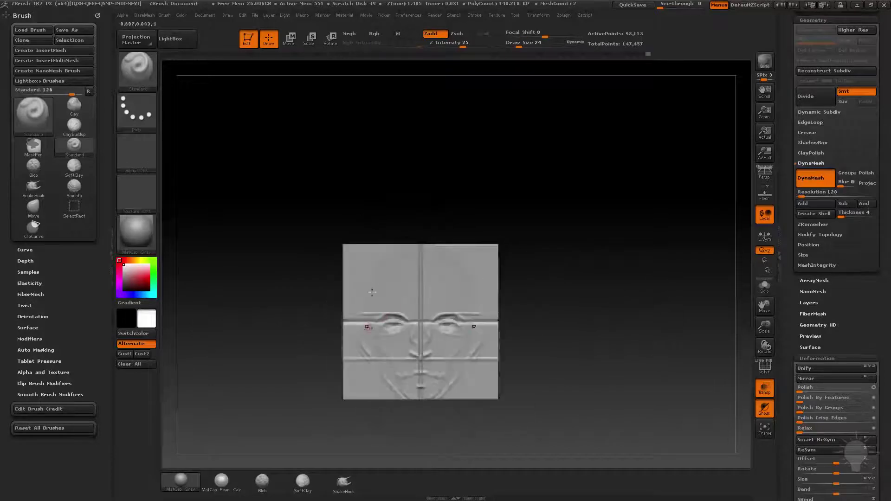
Step: Sculpt mirrored skull and brow arcs above the eyes, then orbit to the block's left side
{"action": "left_click_drag", "start_coordinate": [398, 260], "coordinate": [454, 263]}
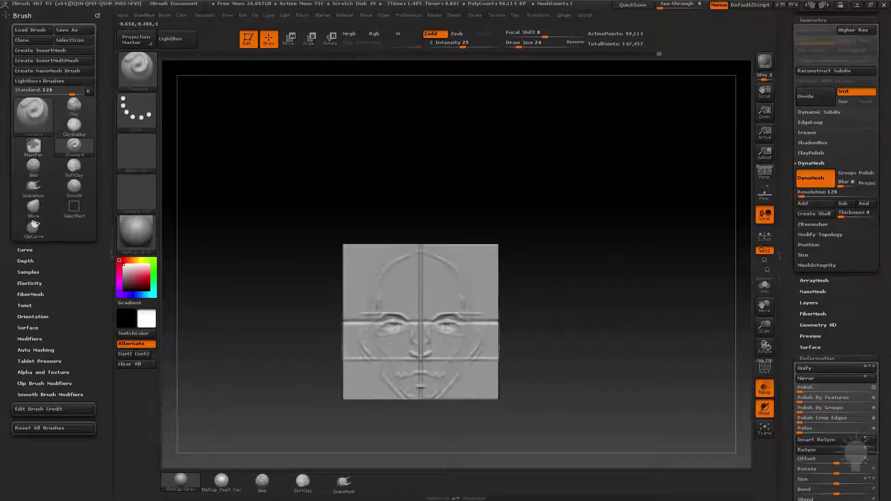
{"action": "mouse_move", "coordinate": [398, 267]}
{"action": "left_mouse_down"}
{"action": "mouse_move", "coordinate": [420, 277]}
{"action": "mouse_move", "coordinate": [377, 287]}
{"action": "mouse_move", "coordinate": [370, 319]}
{"action": "left_mouse_up"}
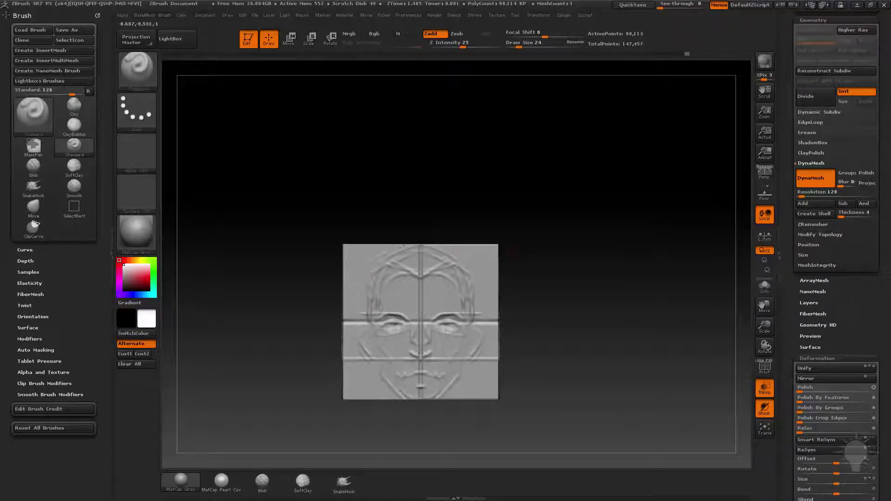
{"action": "mouse_move", "coordinate": [642, 309]}
{"action": "left_mouse_down"}
{"action": "mouse_move", "coordinate": [606, 315]}
{"action": "mouse_move", "coordinate": [641, 322]}
{"action": "mouse_move", "coordinate": [650, 297]}
{"action": "mouse_move", "coordinate": [648, 248]}
{"action": "mouse_move", "coordinate": [605, 296]}
{"action": "mouse_move", "coordinate": [672, 315]}
{"action": "mouse_move", "coordinate": [660, 306]}
{"action": "left_mouse_up"}
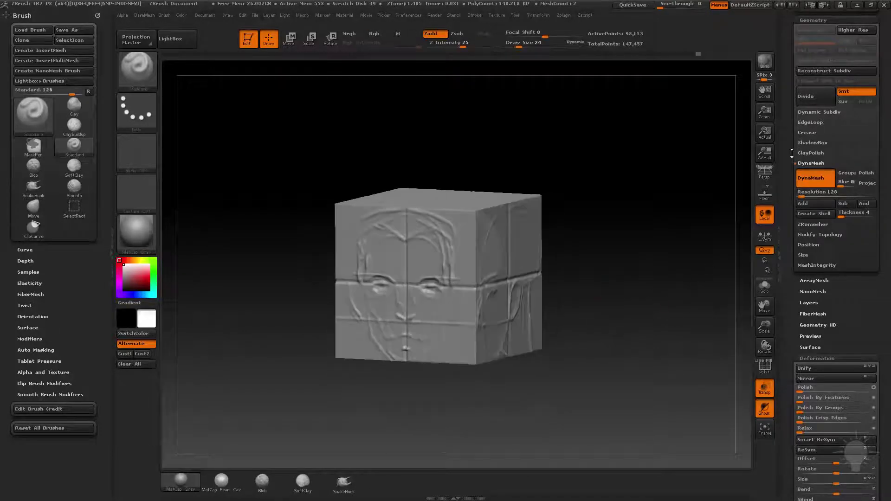
{"action": "scroll", "coordinate": [804, 229], "scroll_direction": "up", "scroll_amount": 10}
Step: Make PM3D_Sphere3D_1 the active subtool and turn the view to face the front
{"action": "scroll", "coordinate": [794, 93], "scroll_direction": "up", "scroll_amount": 5}
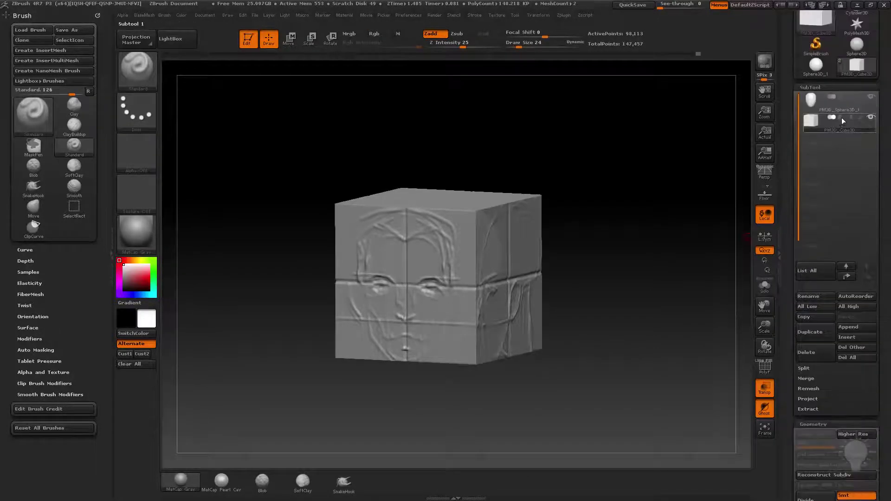
{"action": "left_click", "coordinate": [838, 103]}
{"action": "left_click_drag", "start_coordinate": [573, 257], "coordinate": [742, 335]}
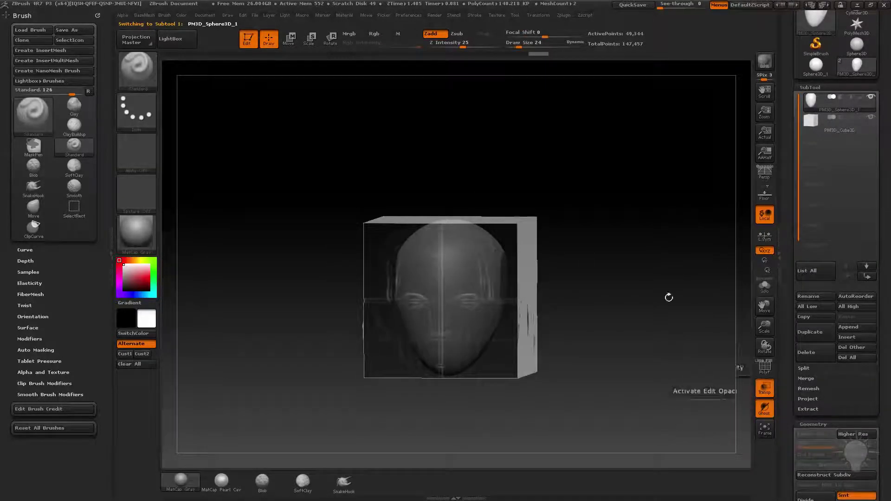
{"action": "mouse_move", "coordinate": [669, 296]}
{"action": "left_mouse_down", "text": "shift"}
{"action": "mouse_move", "coordinate": [642, 304]}
{"action": "mouse_move", "coordinate": [477, 288]}
{"action": "left_mouse_up", "text": "shift"}
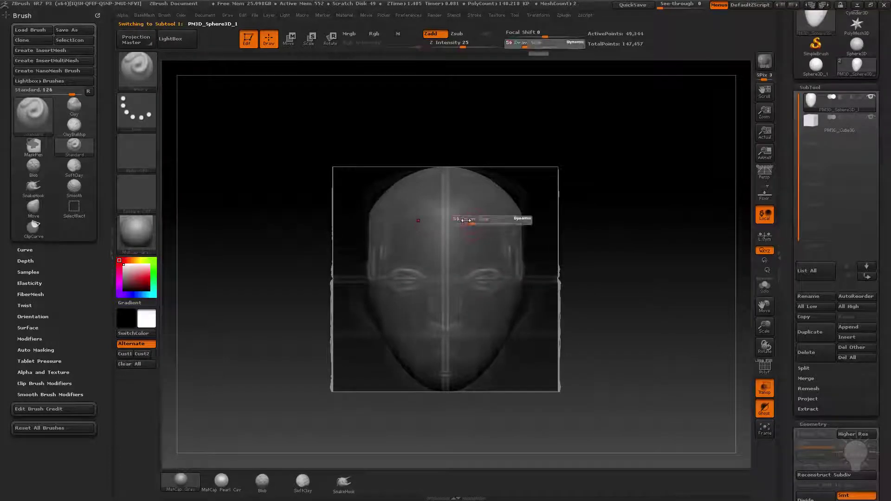
Step: Adjust the brush draw size with S, ending at a three-quarter view
{"action": "key", "text": "s"}
{"action": "key", "text": "s"}
{"action": "left_click_drag", "start_coordinate": [464, 292], "coordinate": [482, 288]}
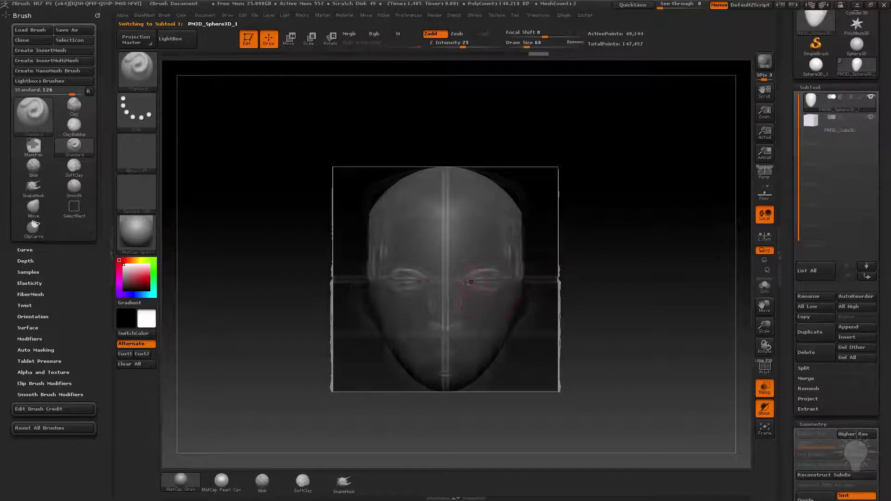
{"action": "key", "text": "s"}
{"action": "left_click_drag", "start_coordinate": [400, 281], "coordinate": [375, 280]}
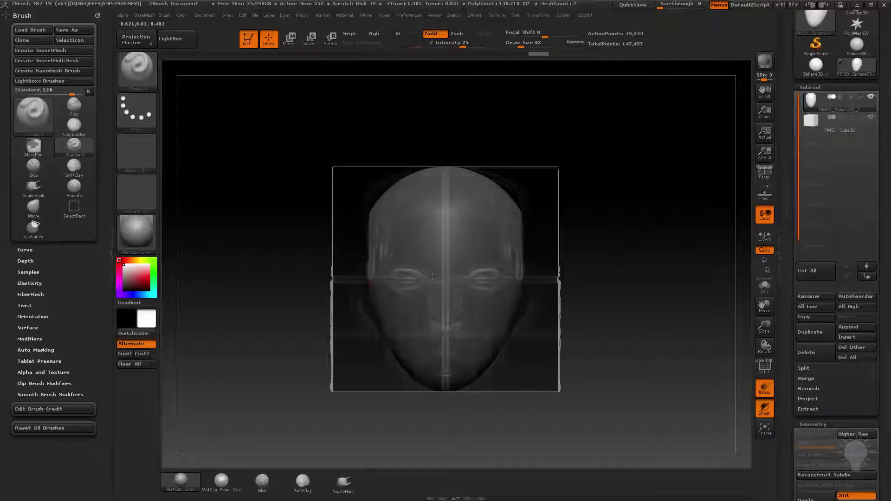
{"action": "left_click_drag", "start_coordinate": [594, 272], "coordinate": [578, 264], "text": "alt"}
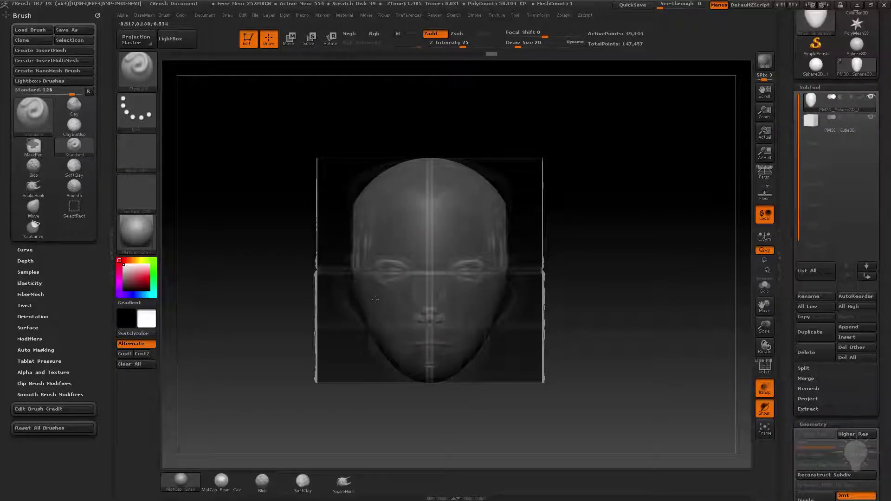
{"action": "left_click_drag", "start_coordinate": [603, 268], "coordinate": [578, 248]}
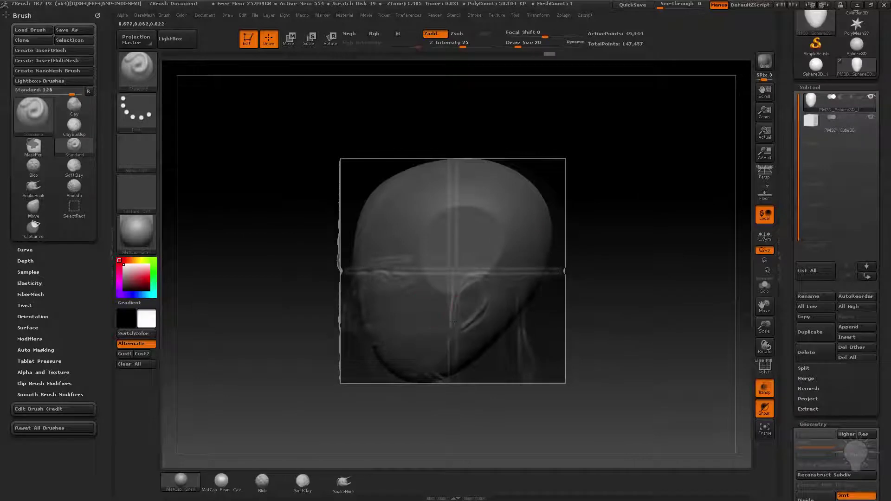
Step: Switch to the Move brush with B, M, V
{"action": "key", "text": "s"}
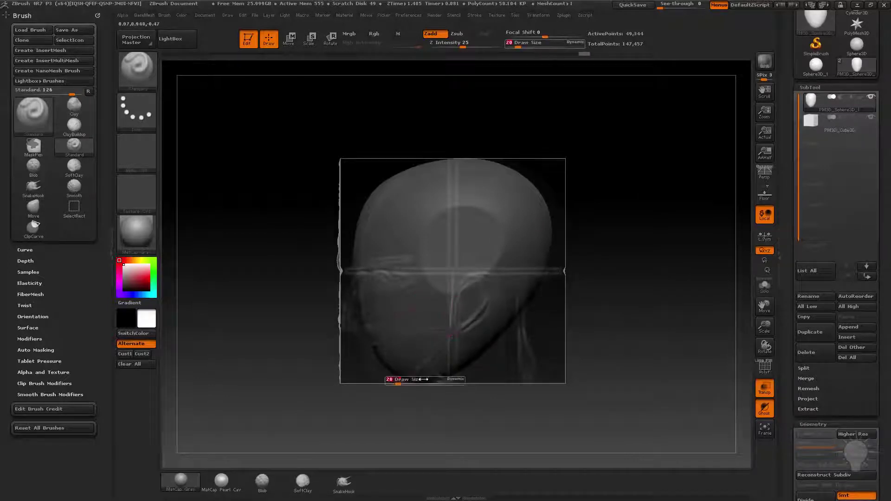
{"action": "key", "text": "b"}
{"action": "key", "text": "m"}
{"action": "key", "text": "v"}
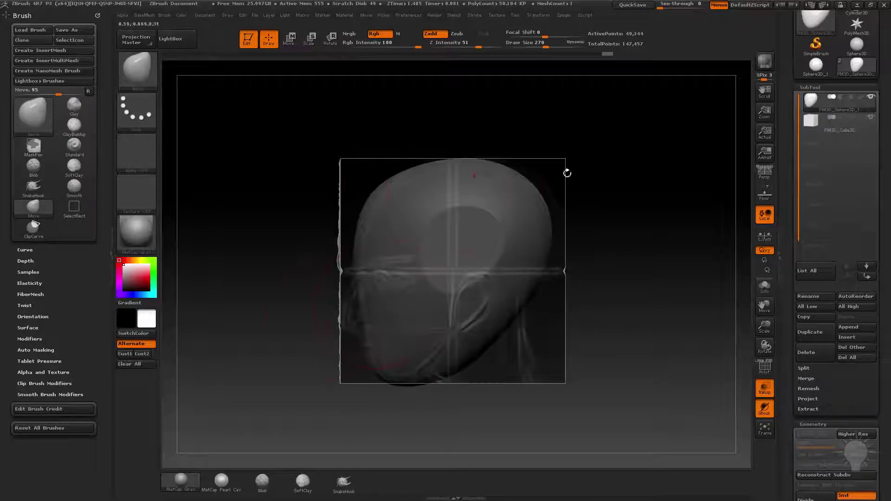
Step: Check the head from front and side, reselect the head sphere subtool, and shrink the brush
{"action": "left_click_drag", "start_coordinate": [571, 195], "coordinate": [432, 200], "text": "shift"}
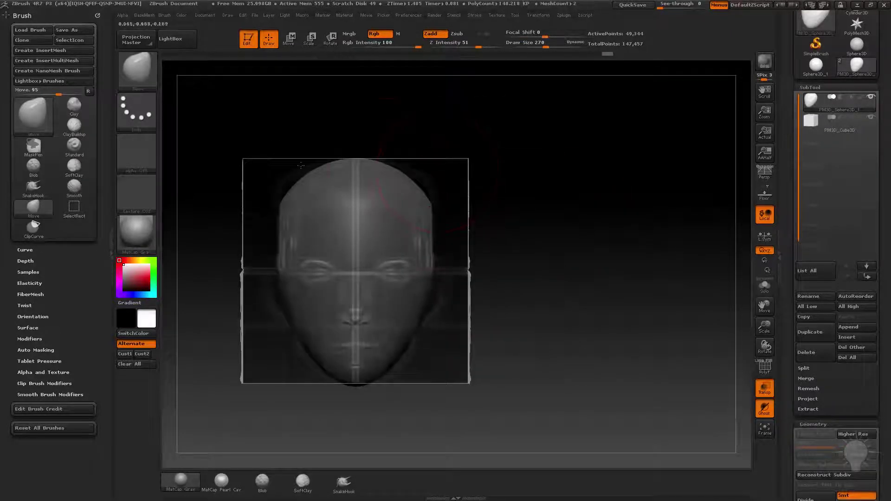
{"action": "left_click_drag", "start_coordinate": [595, 169], "coordinate": [332, 324], "text": "shift"}
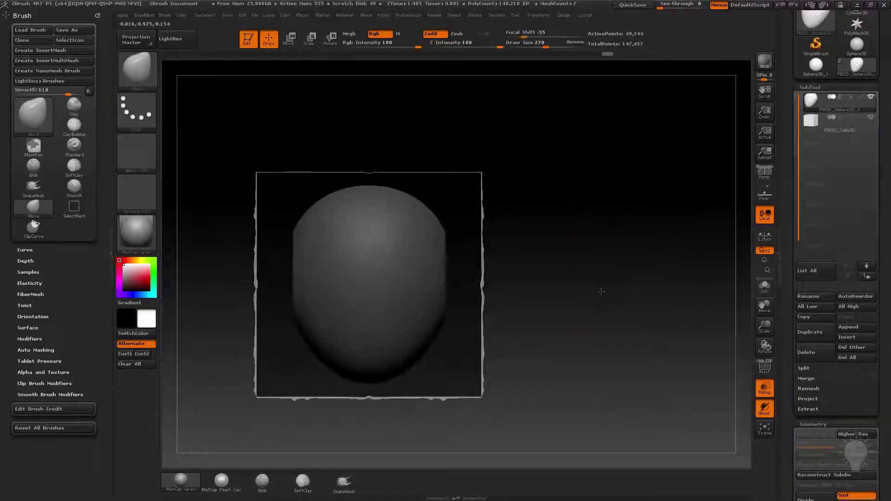
{"action": "left_click", "coordinate": [348, 331], "text": "alt"}
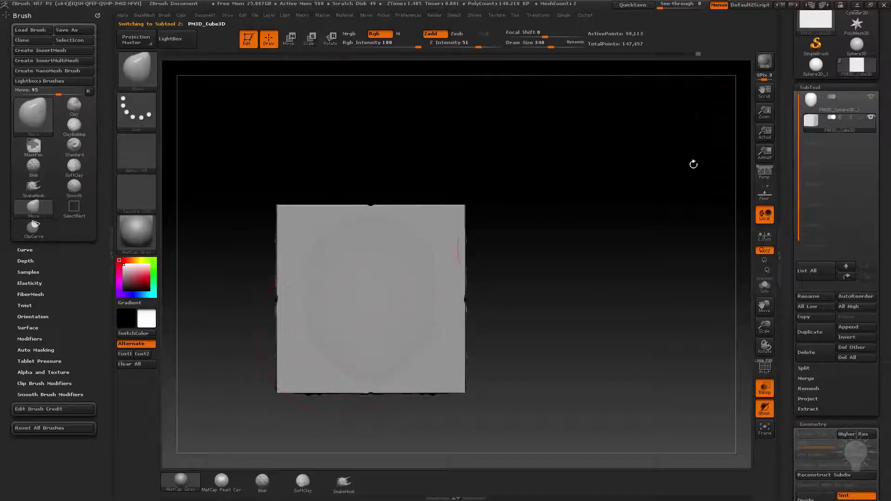
{"action": "left_click", "coordinate": [836, 105]}
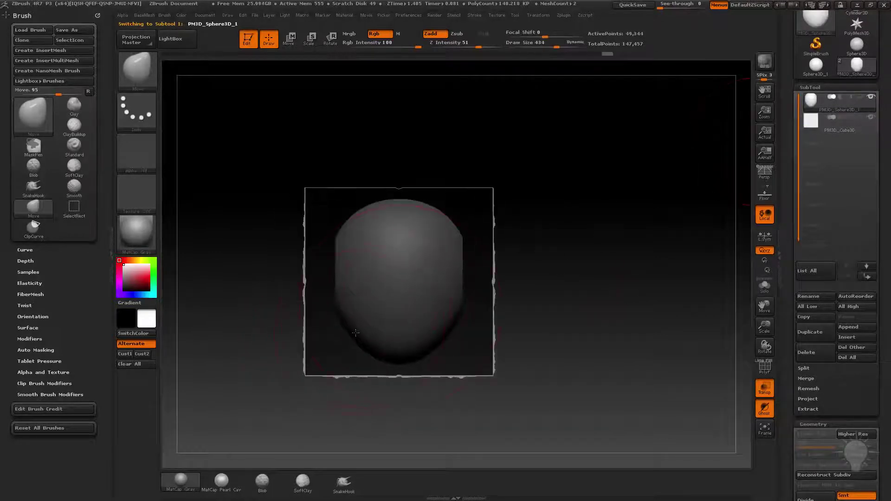
{"action": "key", "text": "bracketleft"}
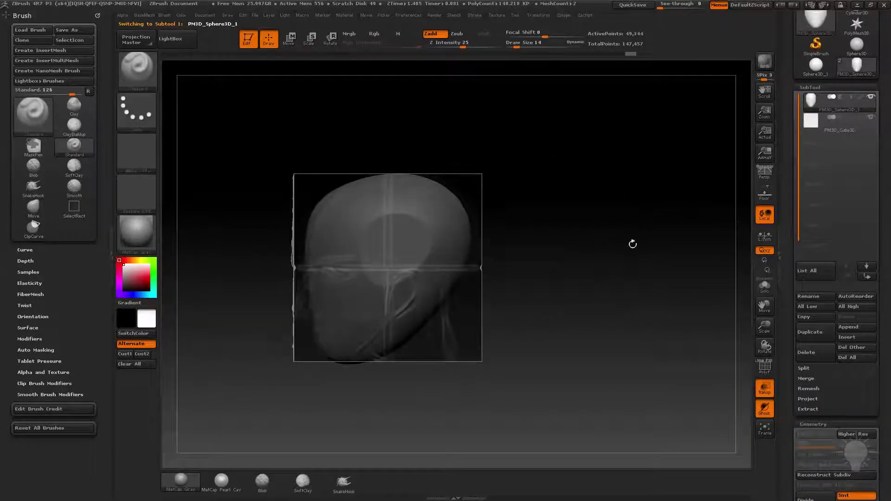
Step: Smooth the lower-left cheek and hide the reference cube to inspect the head
{"action": "key", "text": "bracketright"}
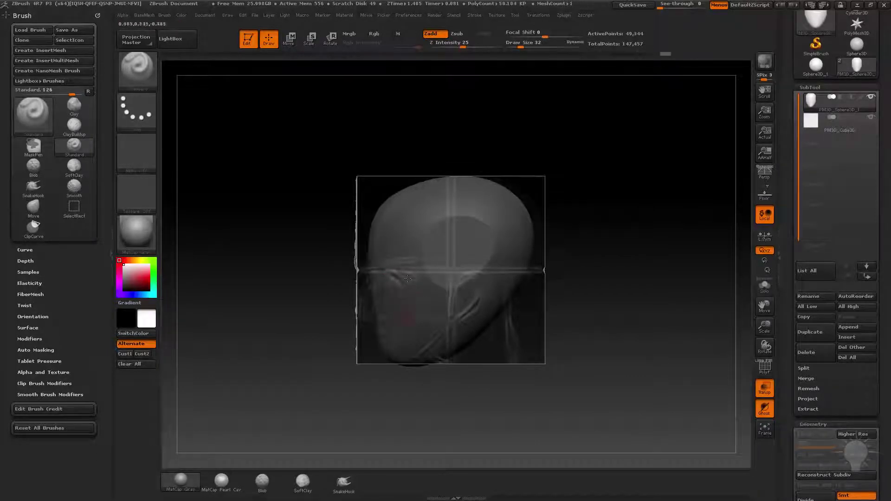
{"action": "left_click_drag", "start_coordinate": [394, 302], "coordinate": [380, 330], "text": "shift"}
{"action": "mouse_move", "coordinate": [650, 255]}
{"action": "left_mouse_down"}
{"action": "mouse_move", "coordinate": [583, 209]}
{"action": "mouse_move", "coordinate": [625, 320]}
{"action": "left_mouse_up"}
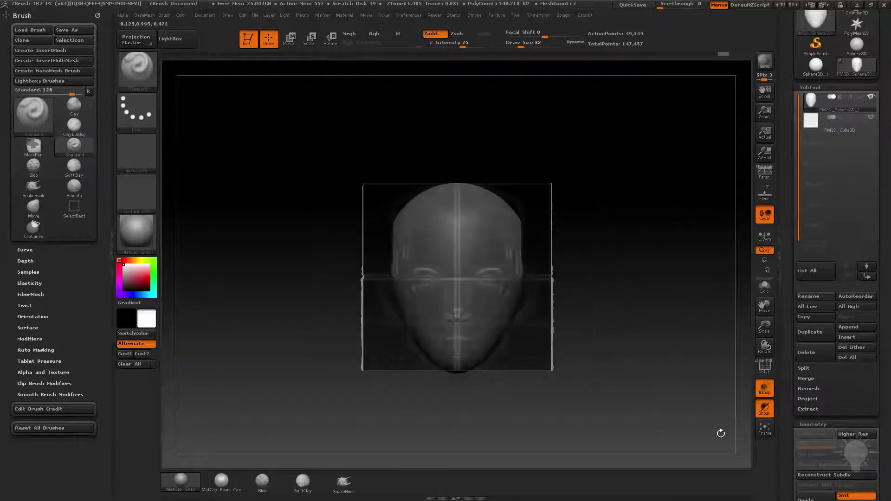
{"action": "left_click", "coordinate": [871, 120]}
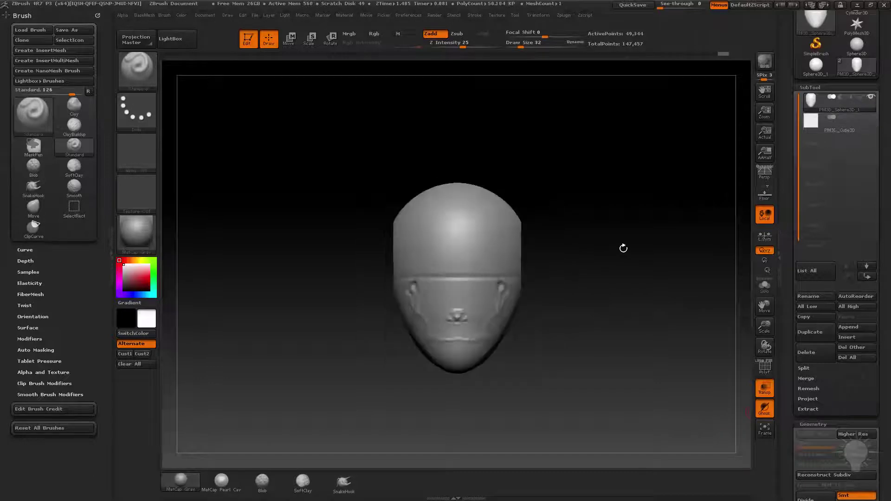
{"action": "mouse_move", "coordinate": [623, 249]}
{"action": "left_mouse_down"}
{"action": "mouse_move", "coordinate": [655, 271]}
{"action": "mouse_move", "coordinate": [702, 230]}
{"action": "mouse_move", "coordinate": [663, 265]}
{"action": "left_mouse_up"}
{"action": "left_click", "coordinate": [872, 118]}
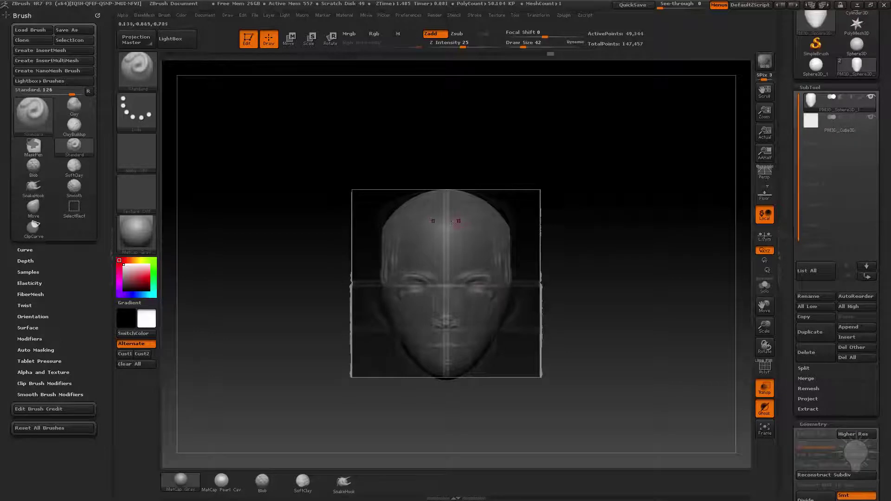
{"action": "left_click", "coordinate": [871, 118]}
{"action": "mouse_move", "coordinate": [650, 267]}
{"action": "left_mouse_down"}
{"action": "mouse_move", "coordinate": [591, 272]}
{"action": "mouse_move", "coordinate": [615, 288]}
{"action": "mouse_move", "coordinate": [617, 308]}
{"action": "mouse_move", "coordinate": [550, 251]}
{"action": "mouse_move", "coordinate": [429, 300]}
{"action": "mouse_move", "coordinate": [457, 290]}
{"action": "left_mouse_up"}
Step: Deepen the eye sockets and build up brow ridges with the Clay brush
{"action": "key", "text": "bracketright"}
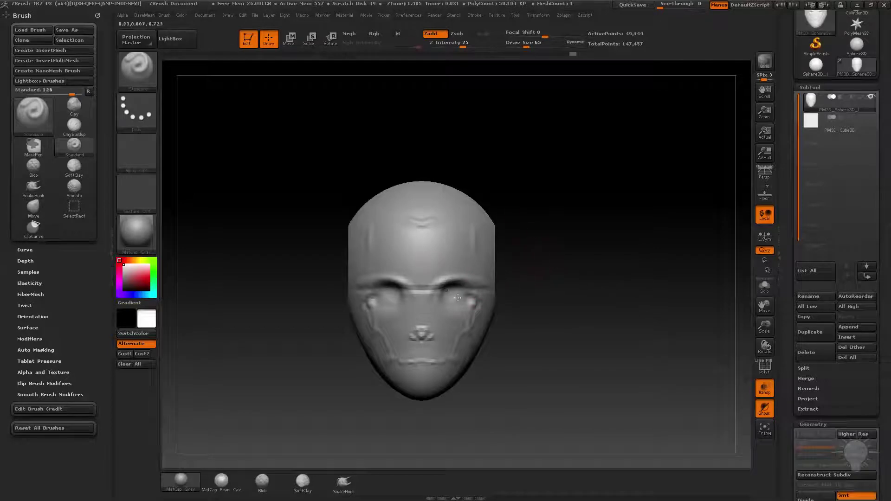
{"action": "mouse_move", "coordinate": [457, 294]}
{"action": "left_mouse_down"}
{"action": "mouse_move", "coordinate": [464, 295]}
{"action": "mouse_move", "coordinate": [457, 293]}
{"action": "left_mouse_up"}
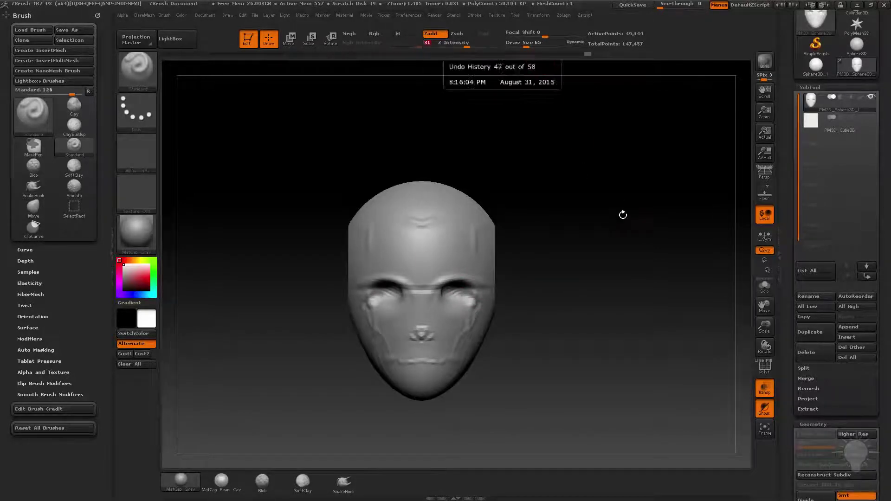
{"action": "key", "text": "ctrl+z"}
{"action": "key", "text": "ctrl+z"}
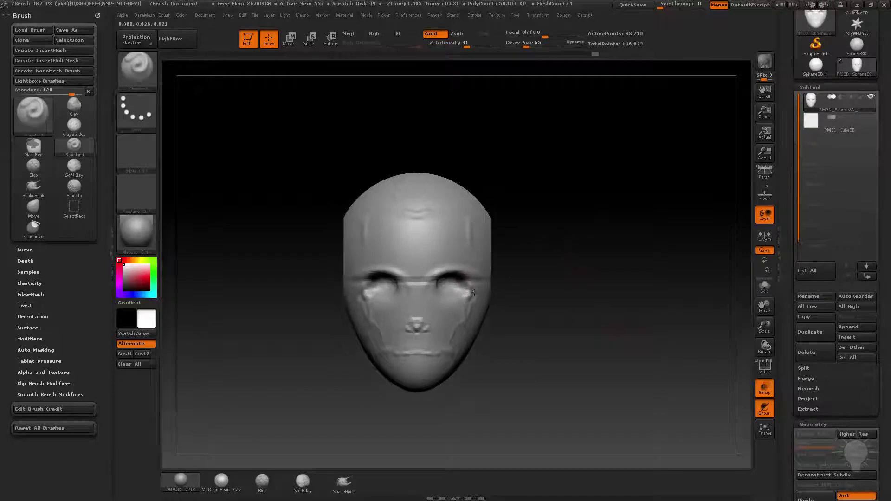
{"action": "key", "text": "b"}
{"action": "key", "text": "c"}
{"action": "key", "text": "l"}
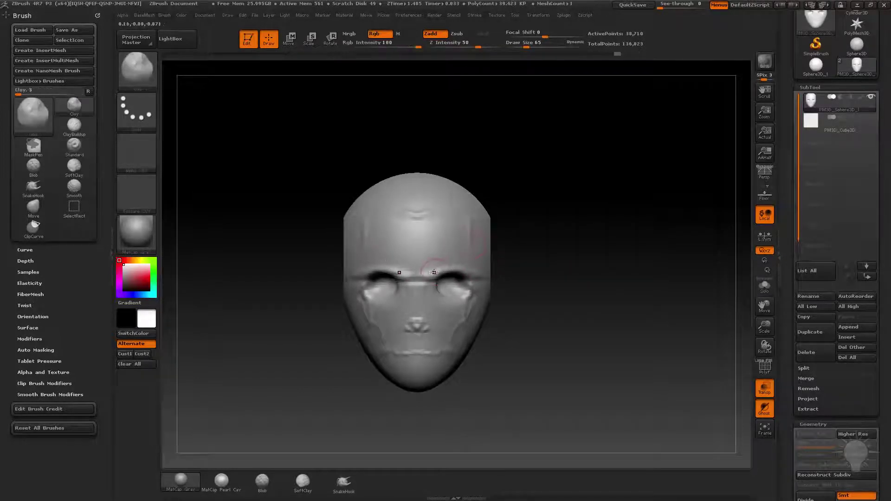
{"action": "left_click_drag", "start_coordinate": [430, 267], "coordinate": [453, 265]}
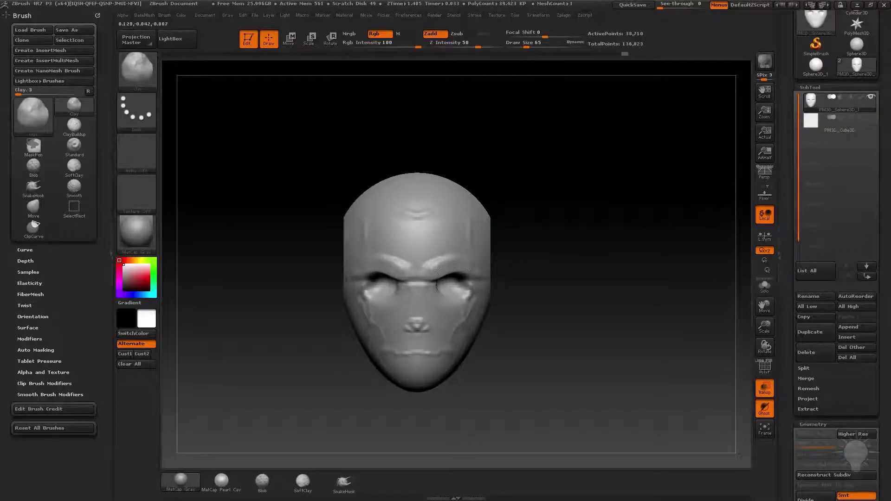
{"action": "mouse_move", "coordinate": [523, 290]}
{"action": "left_mouse_down", "text": "alt"}
{"action": "mouse_move", "coordinate": [510, 281]}
{"action": "mouse_move", "coordinate": [418, 296]}
{"action": "left_mouse_up", "text": "alt"}
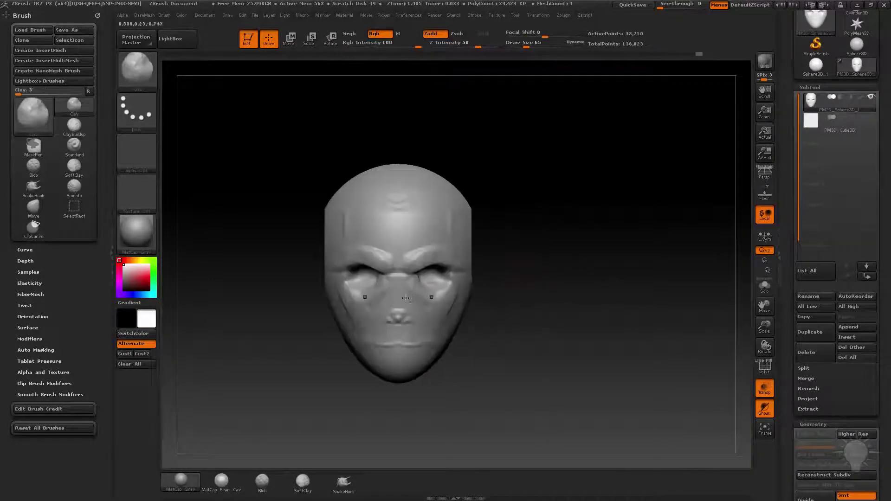
Step: Return to the Standard brush and paint a mask over the nose area
{"action": "key", "text": "b"}
{"action": "key", "text": "s"}
{"action": "key", "text": "t"}
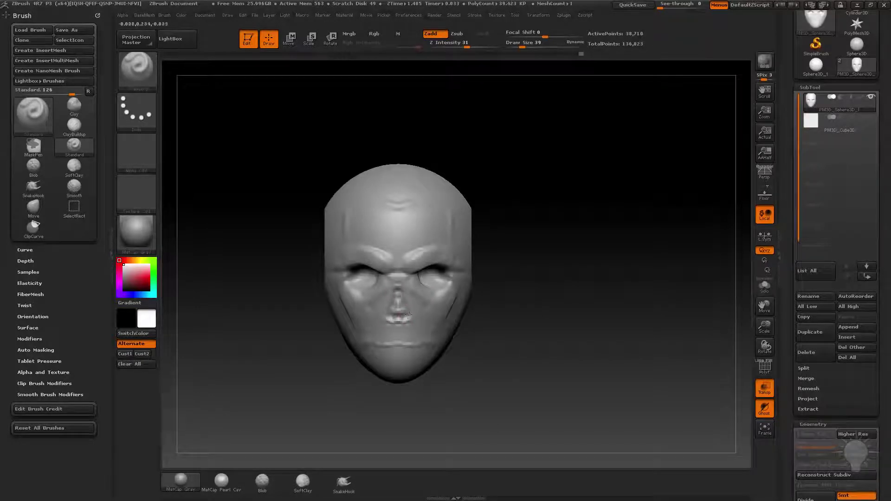
{"action": "mouse_move", "coordinate": [492, 292]}
{"action": "left_mouse_down"}
{"action": "mouse_move", "coordinate": [572, 291]}
{"action": "mouse_move", "coordinate": [483, 291]}
{"action": "mouse_move", "coordinate": [521, 291]}
{"action": "mouse_move", "coordinate": [492, 284]}
{"action": "left_mouse_up"}
{"action": "left_click_drag", "start_coordinate": [398, 316], "coordinate": [397, 296], "text": "ctrl"}
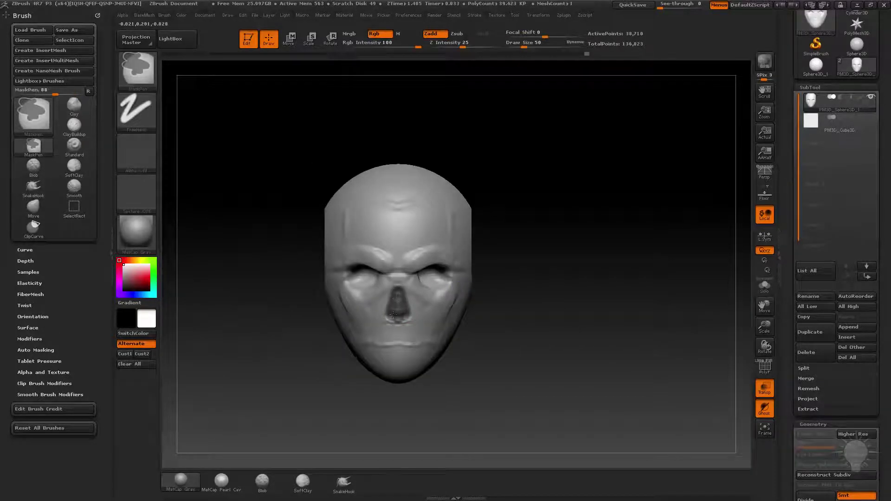
Step: Invert the mask, pull the nose outward with Move transpose, and clear the mask
{"action": "left_click", "coordinate": [541, 292], "text": "ctrl"}
{"action": "key", "text": "w"}
{"action": "mouse_move", "coordinate": [541, 293]}
{"action": "left_mouse_down"}
{"action": "mouse_move", "coordinate": [439, 310]}
{"action": "mouse_move", "coordinate": [486, 309]}
{"action": "mouse_move", "coordinate": [449, 308]}
{"action": "mouse_move", "coordinate": [504, 234]}
{"action": "left_mouse_up"}
{"action": "key", "text": "q"}
{"action": "left_click", "coordinate": [525, 285], "text": "ctrl"}
{"action": "left_click_drag", "start_coordinate": [525, 285], "coordinate": [525, 250]}
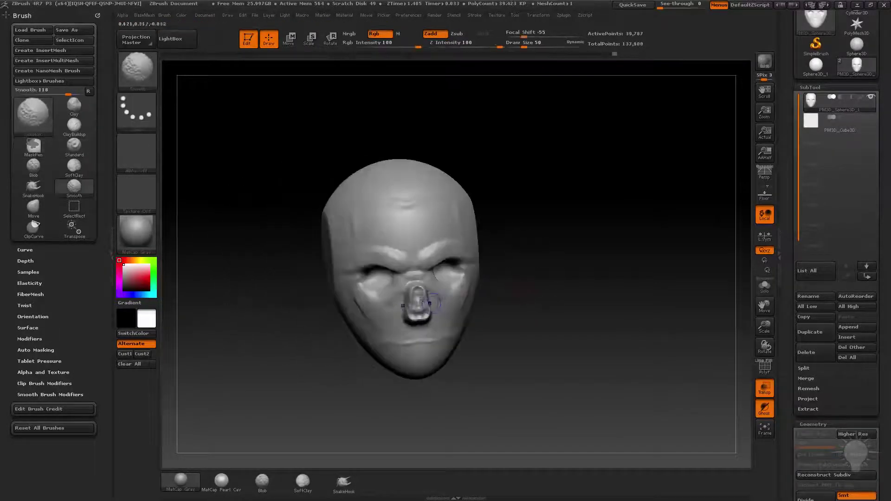
Step: Add the Smooth Stronger brush from the library and select TrimDynamic
{"action": "left_click", "coordinate": [141, 81]}
{"action": "left_click", "coordinate": [195, 285]}
{"action": "left_click_drag", "start_coordinate": [442, 354], "coordinate": [546, 277]}
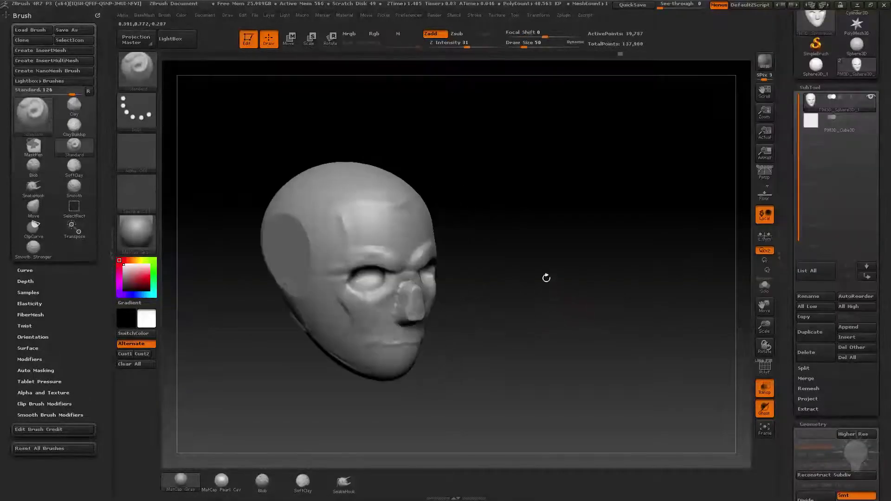
{"action": "key", "text": "b"}
{"action": "key", "text": "t"}
{"action": "key", "text": "d"}
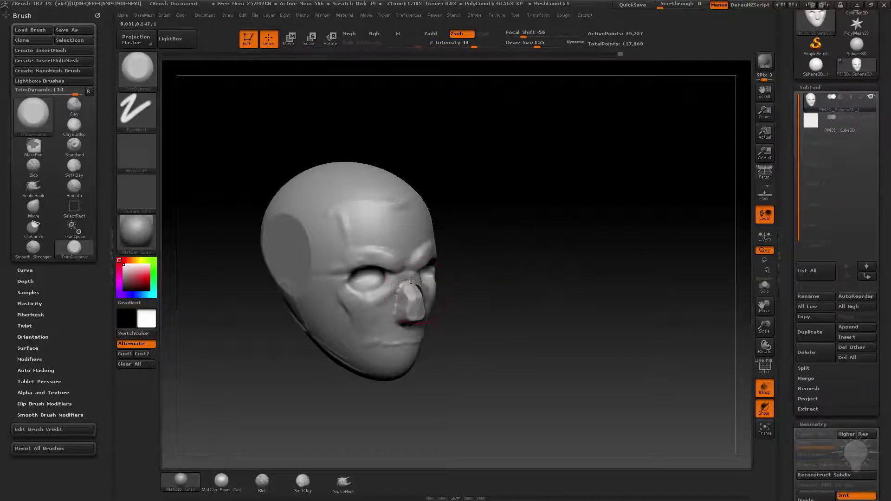
{"action": "left_click_drag", "start_coordinate": [557, 253], "coordinate": [469, 266]}
Step: Refine the nose and cheek planes with a smaller Clay brush from several angles
{"action": "key", "text": "b"}
{"action": "key", "text": "c"}
{"action": "key", "text": "l"}
{"action": "key", "text": "bracketleft"}
{"action": "key", "text": "bracketleft"}
{"action": "key", "text": "bracketleft"}
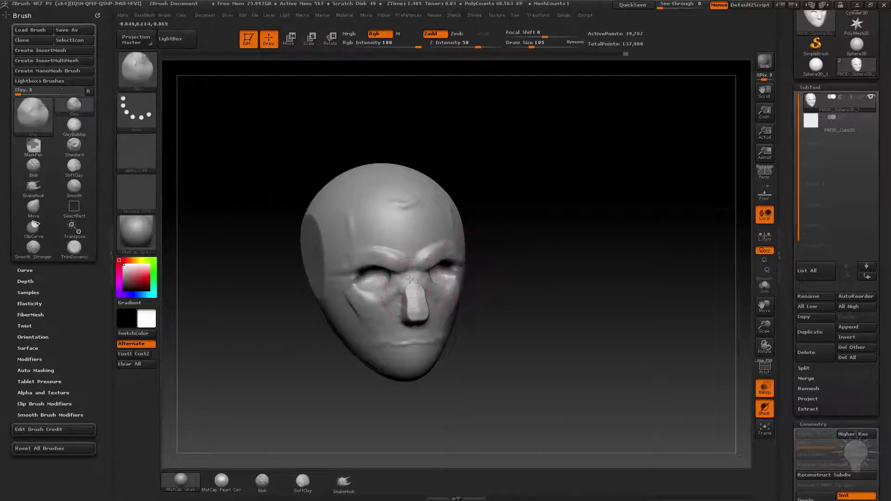
{"action": "mouse_move", "coordinate": [414, 288]}
{"action": "left_mouse_down"}
{"action": "mouse_move", "coordinate": [473, 293]}
{"action": "mouse_move", "coordinate": [493, 318]}
{"action": "mouse_move", "coordinate": [468, 314]}
{"action": "left_mouse_up"}
{"action": "key", "text": "bracketleft"}
{"action": "key", "text": "bracketleft"}
{"action": "key", "text": "bracketleft"}
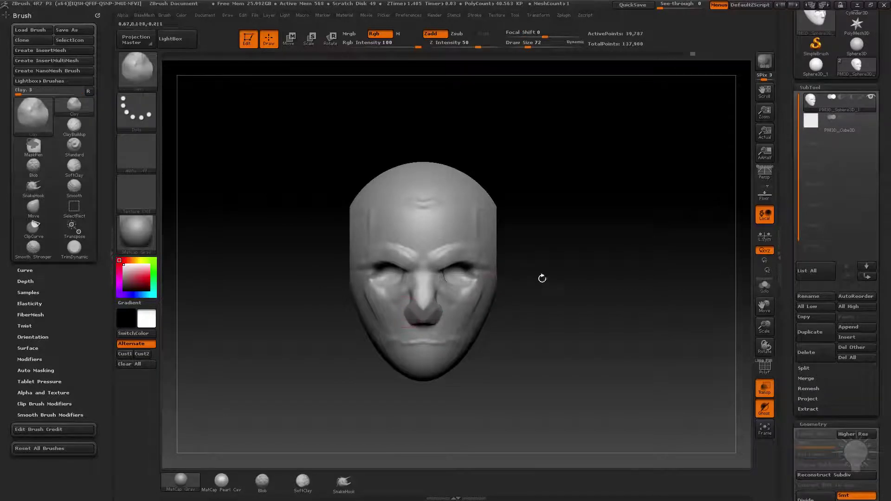
{"action": "left_click_drag", "start_coordinate": [542, 277], "coordinate": [414, 281]}
{"action": "mouse_move", "coordinate": [452, 311]}
{"action": "left_mouse_down"}
{"action": "mouse_move", "coordinate": [520, 258]}
{"action": "mouse_move", "coordinate": [535, 288]}
{"action": "mouse_move", "coordinate": [411, 300]}
{"action": "left_mouse_up"}
Step: Switch to the Standard brush and adjust its size at a side view
{"action": "key", "text": "b"}
{"action": "key", "text": "s"}
{"action": "key", "text": "t"}
{"action": "mouse_move", "coordinate": [462, 268]}
{"action": "left_mouse_down"}
{"action": "mouse_move", "coordinate": [562, 259]}
{"action": "mouse_move", "coordinate": [434, 291]}
{"action": "left_mouse_up"}
{"action": "key", "text": "s"}
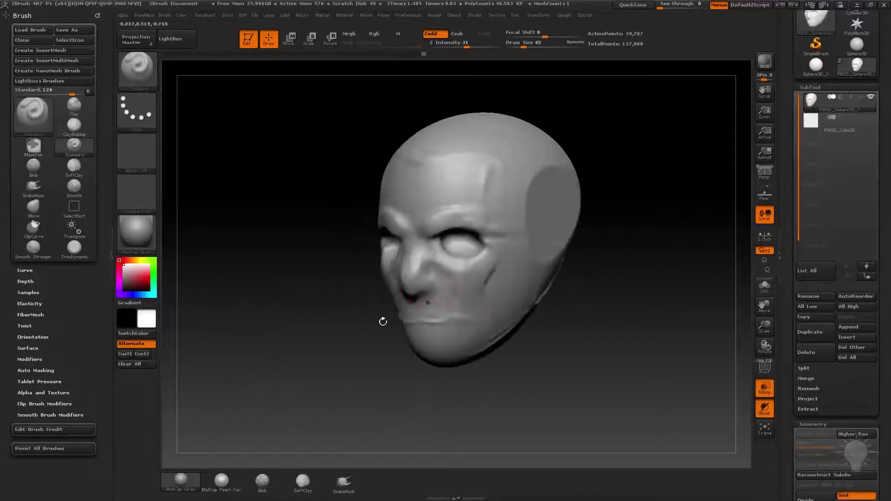
{"action": "left_click_drag", "start_coordinate": [383, 320], "coordinate": [393, 291]}
Step: Pick the Move brush and set its size at a left three-quarter view
{"action": "key", "text": "b"}
{"action": "key", "text": "m"}
{"action": "key", "text": "v"}
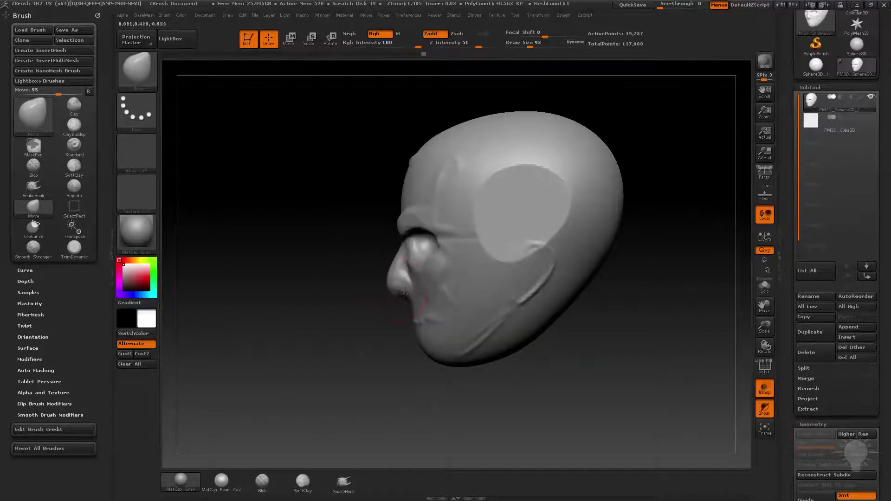
{"action": "mouse_move", "coordinate": [395, 368]}
{"action": "left_mouse_down"}
{"action": "mouse_move", "coordinate": [408, 328]}
{"action": "mouse_move", "coordinate": [418, 335]}
{"action": "mouse_move", "coordinate": [409, 339]}
{"action": "mouse_move", "coordinate": [426, 357]}
{"action": "mouse_move", "coordinate": [383, 349]}
{"action": "left_mouse_up"}
{"action": "key", "text": "s"}
Step: Select a smaller Clay brush and turn the head to the ear area
{"action": "key", "text": "b"}
{"action": "key", "text": "c"}
{"action": "key", "text": "l"}
{"action": "key", "text": "s"}
{"action": "mouse_move", "coordinate": [467, 360]}
{"action": "left_mouse_down"}
{"action": "mouse_move", "coordinate": [566, 303]}
{"action": "mouse_move", "coordinate": [446, 329]}
{"action": "left_mouse_up"}
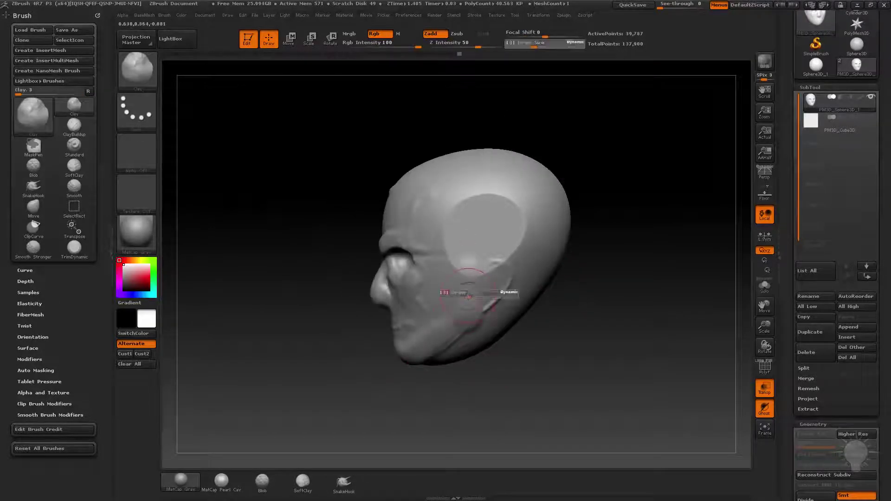
{"action": "left_click_drag", "start_coordinate": [497, 280], "coordinate": [487, 290]}
{"action": "key", "text": "bracketleft"}
{"action": "key", "text": "bracketleft"}
{"action": "key", "text": "bracketleft"}
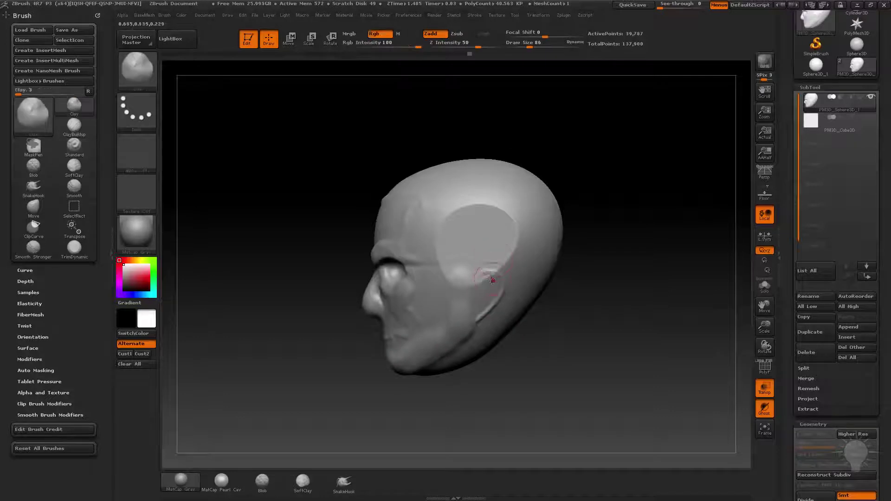
Step: Raise a rough ear form on the side of the head with a smaller Standard brush
{"action": "key", "text": "b"}
{"action": "key", "text": "s"}
{"action": "key", "text": "t"}
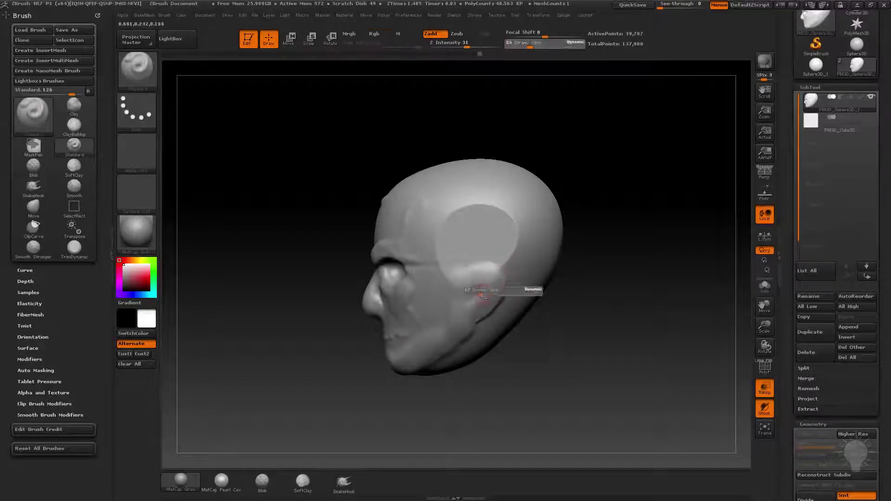
{"action": "key", "text": "bracketleft"}
{"action": "key", "text": "bracketleft"}
{"action": "key", "text": "bracketleft"}
{"action": "mouse_move", "coordinate": [478, 303]}
{"action": "left_mouse_down"}
{"action": "mouse_move", "coordinate": [479, 286]}
{"action": "mouse_move", "coordinate": [498, 282]}
{"action": "left_mouse_up"}
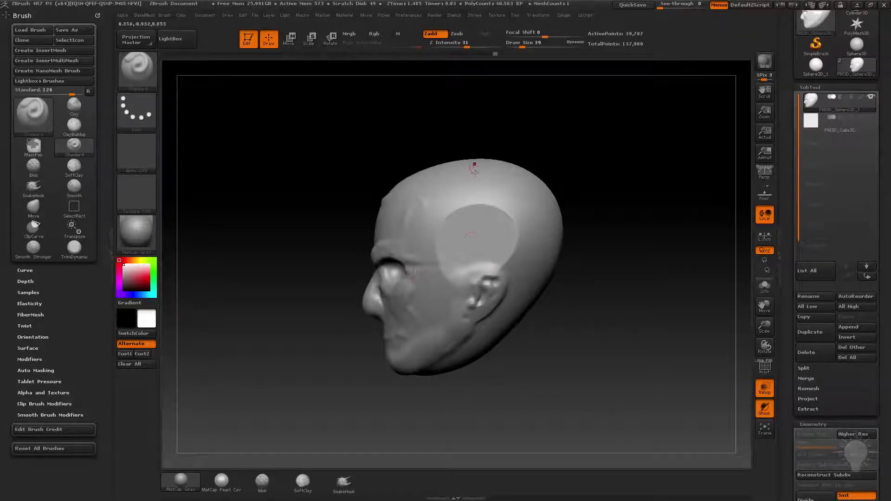
{"action": "left_click", "coordinate": [871, 117]}
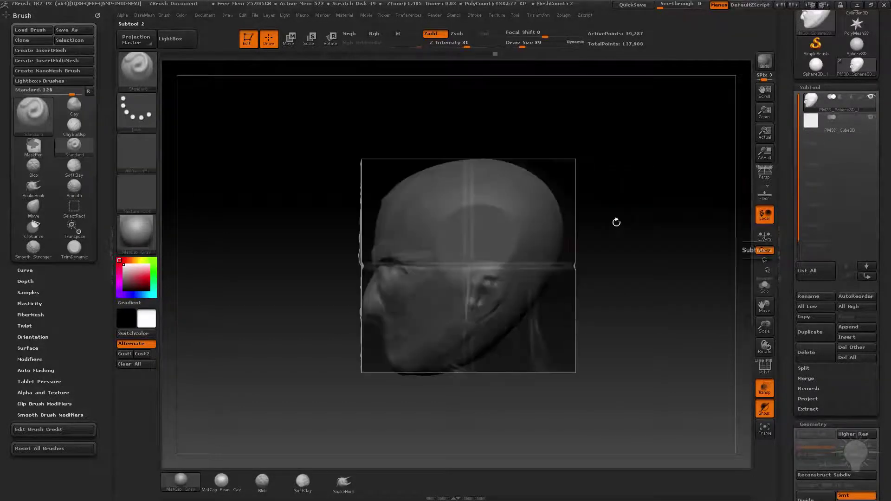
{"action": "key", "text": "bracketleft"}
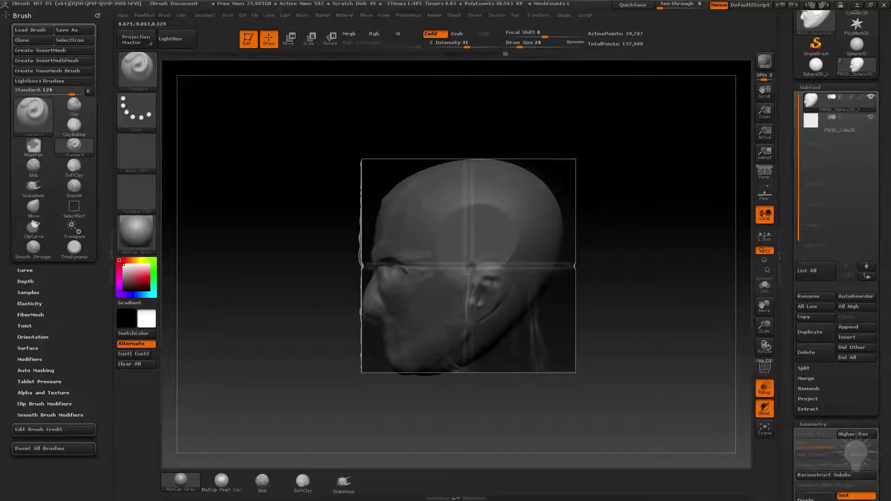
{"action": "left_click_drag", "start_coordinate": [567, 277], "coordinate": [560, 245]}
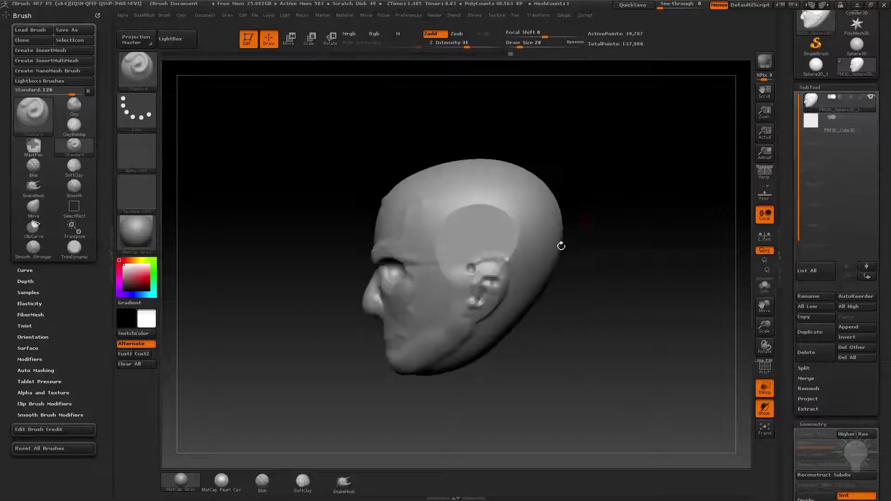
{"action": "key", "text": "b"}
{"action": "key", "text": "c"}
{"action": "key", "text": "l"}
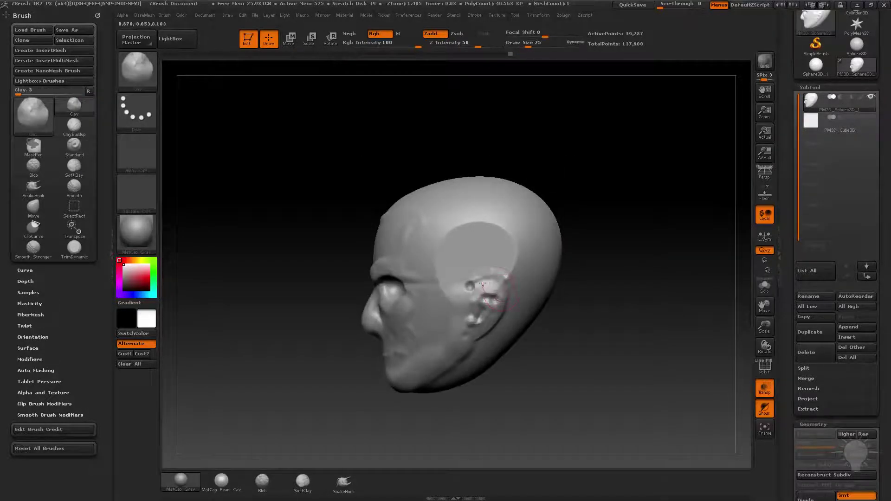
Step: Sculpt the ear's helix and concha, then add lobe detail with the Standard brush
{"action": "mouse_move", "coordinate": [481, 282]}
{"action": "left_mouse_down"}
{"action": "mouse_move", "coordinate": [493, 278]}
{"action": "mouse_move", "coordinate": [478, 302]}
{"action": "mouse_move", "coordinate": [501, 284]}
{"action": "left_mouse_up"}
{"action": "key", "text": "b"}
{"action": "key", "text": "s"}
{"action": "key", "text": "t"}
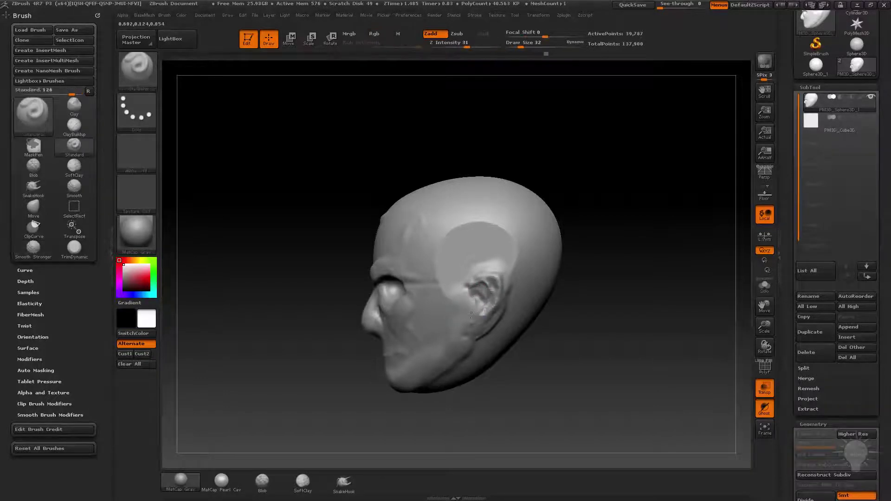
{"action": "left_click_drag", "start_coordinate": [478, 314], "coordinate": [477, 322]}
{"action": "mouse_move", "coordinate": [566, 293]}
{"action": "left_mouse_down"}
{"action": "mouse_move", "coordinate": [592, 295]}
{"action": "mouse_move", "coordinate": [573, 299]}
{"action": "left_mouse_up"}
Step: Briefly use the Move brush, check the back of the head, and return to Standard
{"action": "key", "text": "s"}
{"action": "key", "text": "b"}
{"action": "key", "text": "m"}
{"action": "key", "text": "v"}
{"action": "left_click_drag", "start_coordinate": [493, 297], "coordinate": [474, 283]}
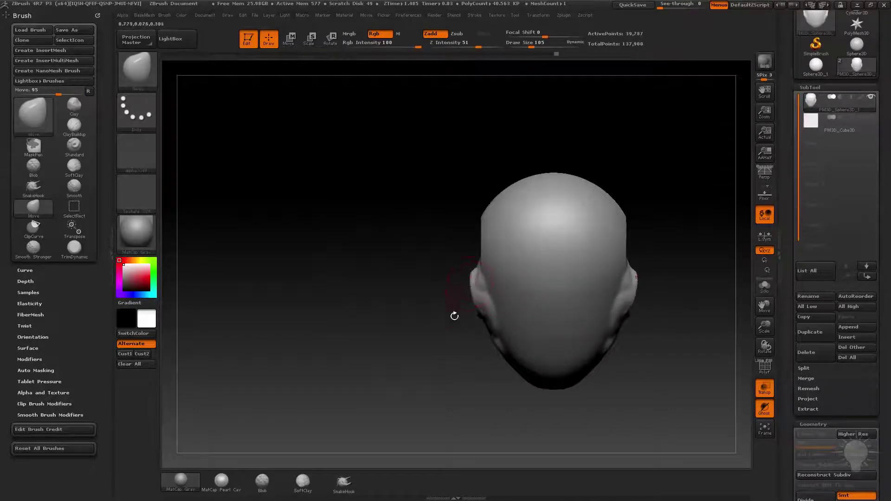
{"action": "key", "text": "b"}
{"action": "key", "text": "s"}
{"action": "key", "text": "t"}
Step: Orbit around both ears and flatten the temple and cheek planes with TrimDynamic
{"action": "mouse_move", "coordinate": [455, 317]}
{"action": "left_mouse_down"}
{"action": "mouse_move", "coordinate": [476, 283]}
{"action": "mouse_move", "coordinate": [518, 335]}
{"action": "mouse_move", "coordinate": [610, 293]}
{"action": "mouse_move", "coordinate": [654, 291]}
{"action": "left_mouse_up"}
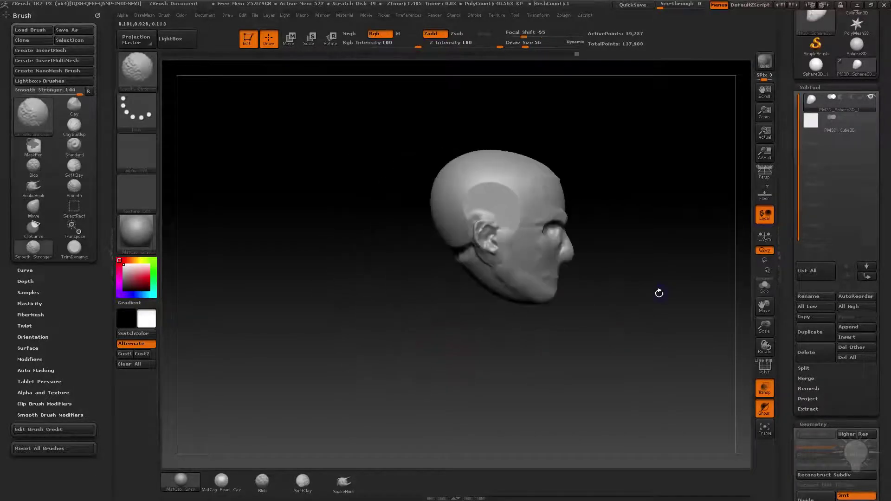
{"action": "mouse_move", "coordinate": [575, 217]}
{"action": "left_mouse_down"}
{"action": "mouse_move", "coordinate": [623, 268]}
{"action": "mouse_move", "coordinate": [350, 370]}
{"action": "mouse_move", "coordinate": [449, 305]}
{"action": "mouse_move", "coordinate": [432, 304]}
{"action": "mouse_move", "coordinate": [442, 320]}
{"action": "mouse_move", "coordinate": [537, 336]}
{"action": "left_mouse_up"}
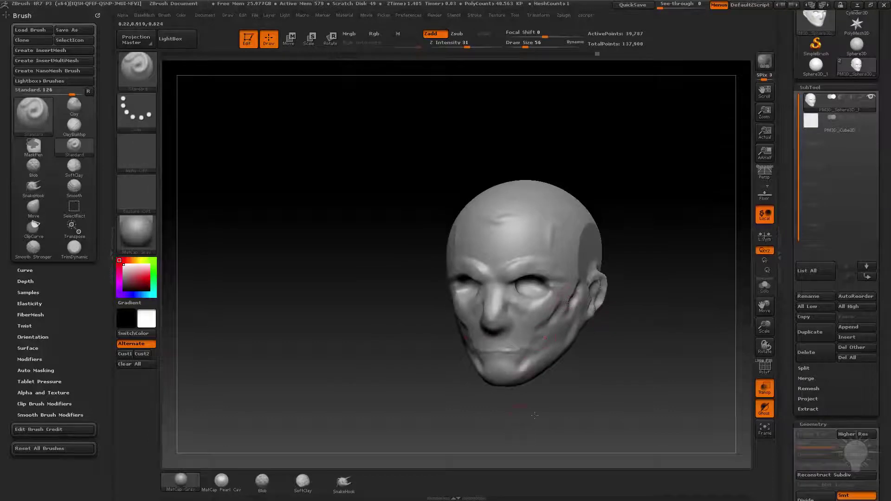
{"action": "left_click_drag", "start_coordinate": [517, 369], "coordinate": [460, 311], "text": "shift"}
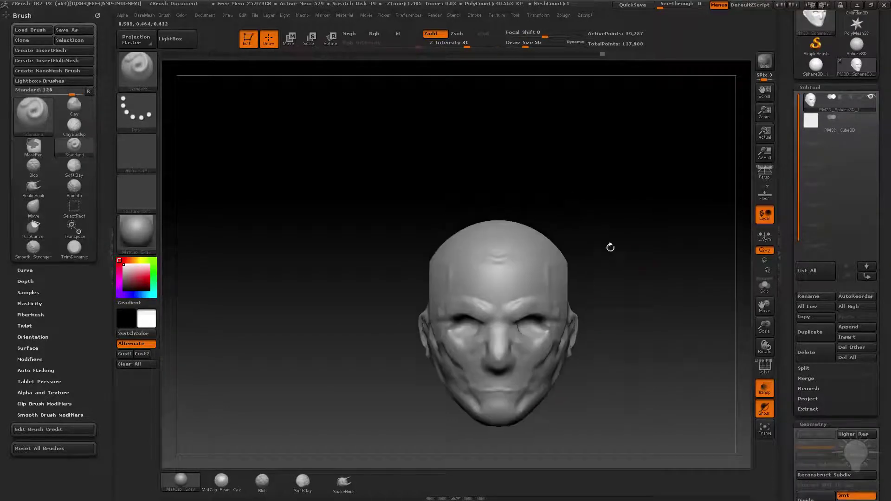
{"action": "left_click_drag", "start_coordinate": [611, 246], "coordinate": [572, 253]}
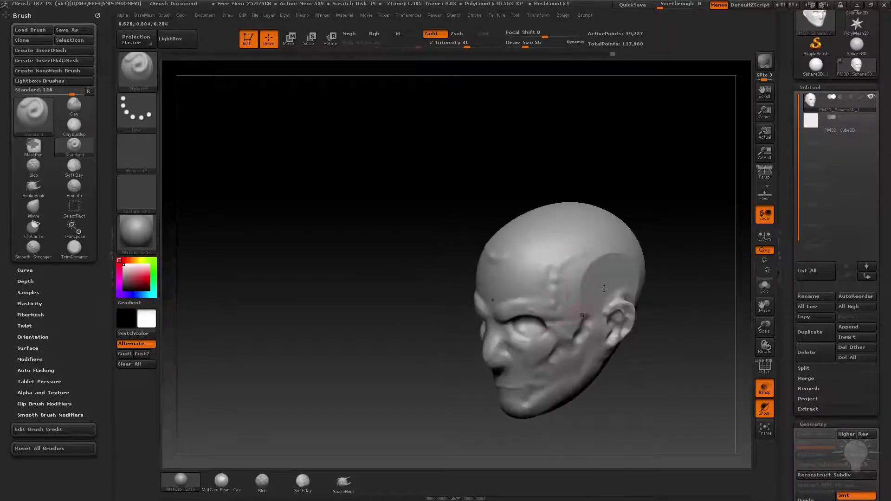
{"action": "key", "text": "b"}
{"action": "key", "text": "t"}
{"action": "key", "text": "d"}
{"action": "left_click_drag", "start_coordinate": [599, 289], "coordinate": [648, 279]}
Step: Turn on local symmetry and select a smaller Standard brush
{"action": "left_click", "coordinate": [765, 236]}
{"action": "mouse_move", "coordinate": [734, 204]}
{"action": "left_mouse_down"}
{"action": "mouse_move", "coordinate": [702, 169]}
{"action": "mouse_move", "coordinate": [637, 211]}
{"action": "mouse_move", "coordinate": [647, 277]}
{"action": "mouse_move", "coordinate": [659, 261]}
{"action": "left_mouse_up"}
{"action": "key", "text": "b"}
{"action": "key", "text": "s"}
{"action": "key", "text": "t"}
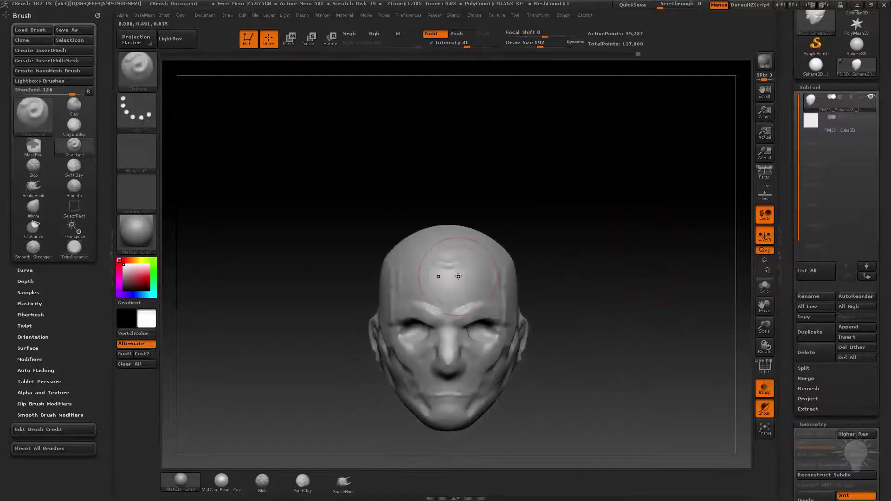
{"action": "key", "text": "s"}
{"action": "left_click_drag", "start_coordinate": [464, 274], "coordinate": [448, 274]}
{"action": "left_click_drag", "start_coordinate": [554, 251], "coordinate": [534, 279]}
Step: Sculpt a raised ridge across the forehead and thicken it down the temple
{"action": "left_click_drag", "start_coordinate": [466, 260], "coordinate": [498, 270]}
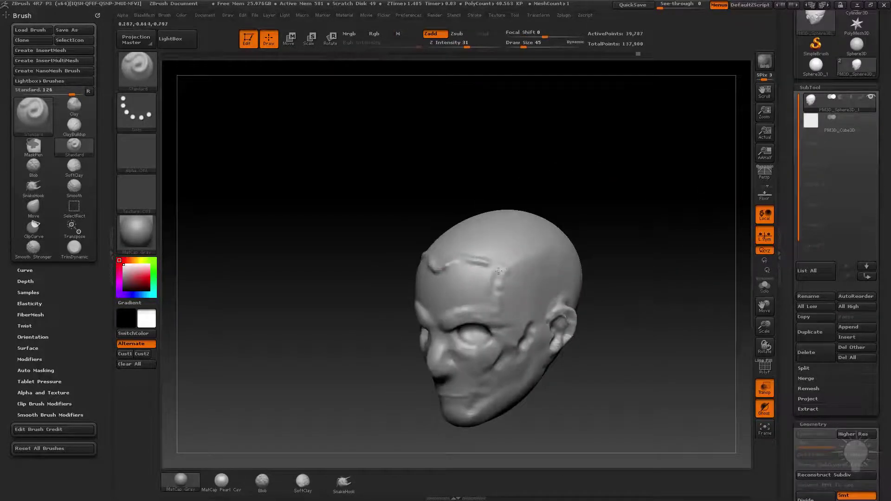
{"action": "left_click_drag", "start_coordinate": [596, 246], "coordinate": [552, 251]}
{"action": "left_click_drag", "start_coordinate": [508, 270], "coordinate": [533, 318]}
{"action": "left_click_drag", "start_coordinate": [520, 279], "coordinate": [543, 316]}
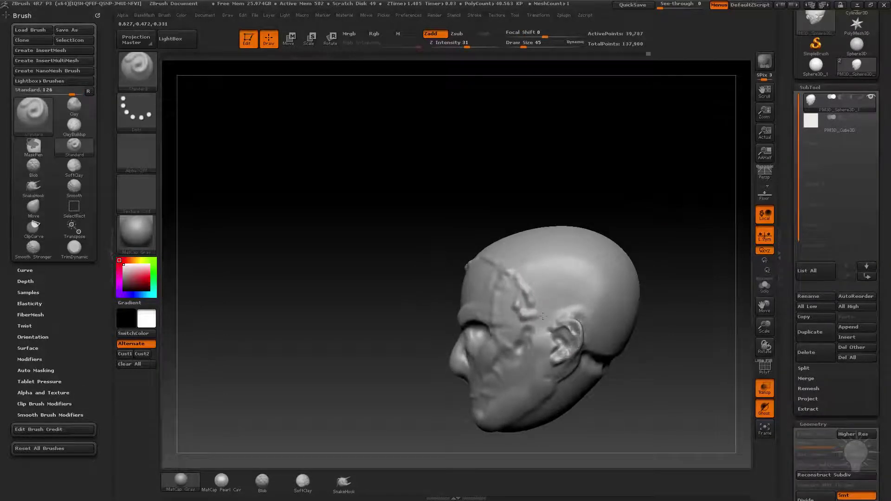
{"action": "mouse_move", "coordinate": [648, 248]}
{"action": "left_mouse_down"}
{"action": "mouse_move", "coordinate": [690, 248]}
{"action": "mouse_move", "coordinate": [680, 263]}
{"action": "mouse_move", "coordinate": [659, 249]}
{"action": "mouse_move", "coordinate": [477, 333]}
{"action": "mouse_move", "coordinate": [447, 357]}
{"action": "left_mouse_up"}
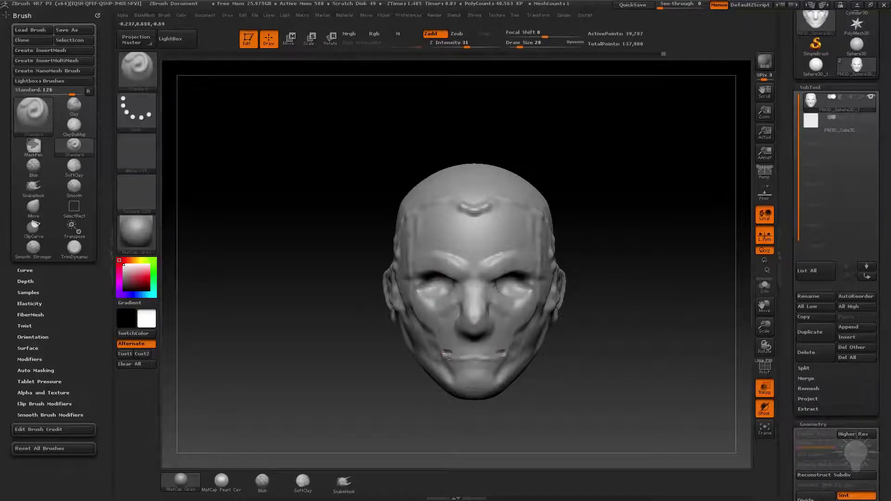
Step: Orbit the head through front, profile and three-quarter views to check the ridge
{"action": "mouse_move", "coordinate": [537, 338]}
{"action": "left_mouse_down"}
{"action": "mouse_move", "coordinate": [445, 354]}
{"action": "mouse_move", "coordinate": [503, 358]}
{"action": "mouse_move", "coordinate": [483, 363]}
{"action": "left_mouse_up"}
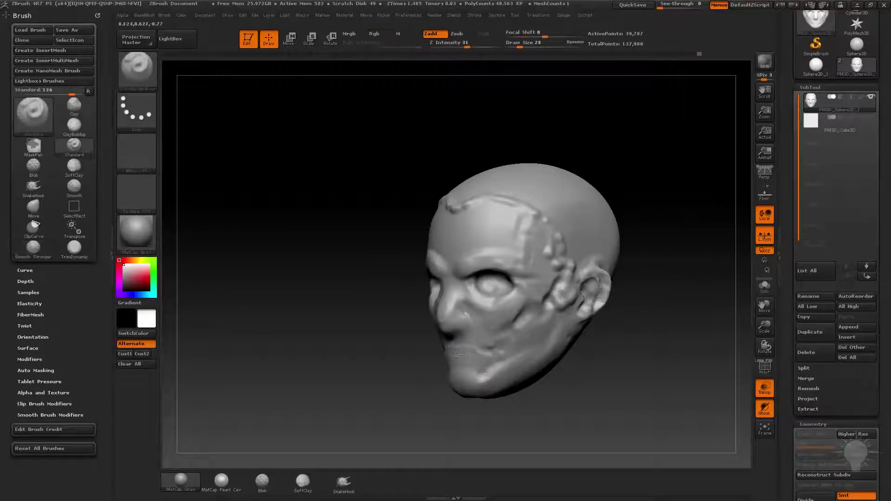
{"action": "left_click_drag", "start_coordinate": [456, 354], "coordinate": [463, 356]}
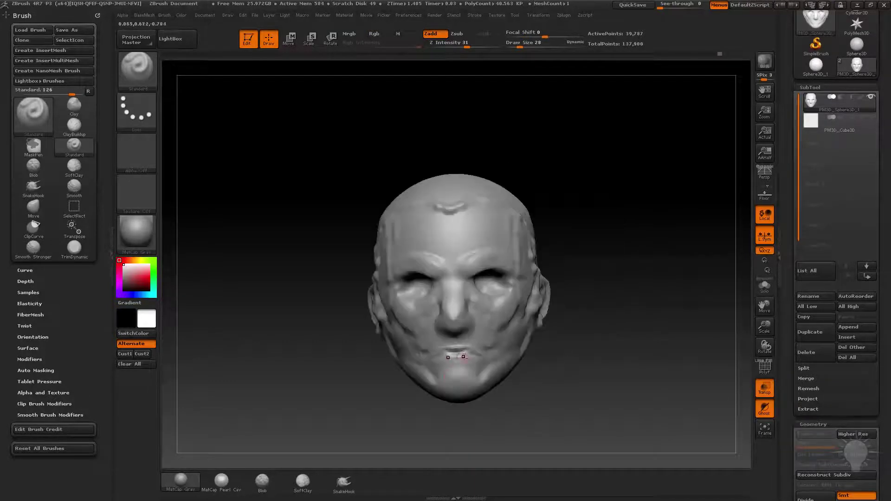
{"action": "left_click_drag", "start_coordinate": [544, 358], "coordinate": [477, 354]}
{"action": "mouse_move", "coordinate": [435, 398]}
{"action": "left_mouse_down"}
{"action": "mouse_move", "coordinate": [442, 358]}
{"action": "mouse_move", "coordinate": [602, 297]}
{"action": "mouse_move", "coordinate": [454, 351]}
{"action": "mouse_move", "coordinate": [444, 366]}
{"action": "mouse_move", "coordinate": [589, 329]}
{"action": "mouse_move", "coordinate": [446, 357]}
{"action": "left_mouse_up"}
{"action": "left_click_drag", "start_coordinate": [401, 399], "coordinate": [441, 361]}
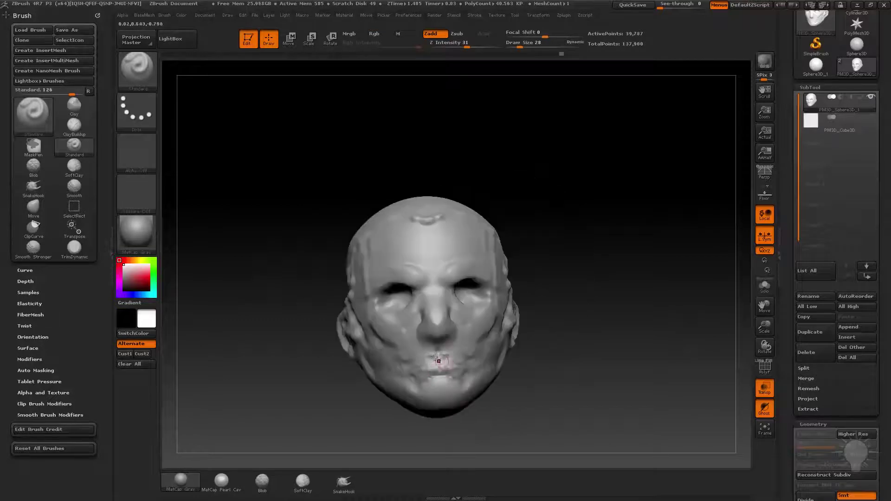
{"action": "left_click_drag", "start_coordinate": [533, 366], "coordinate": [439, 359]}
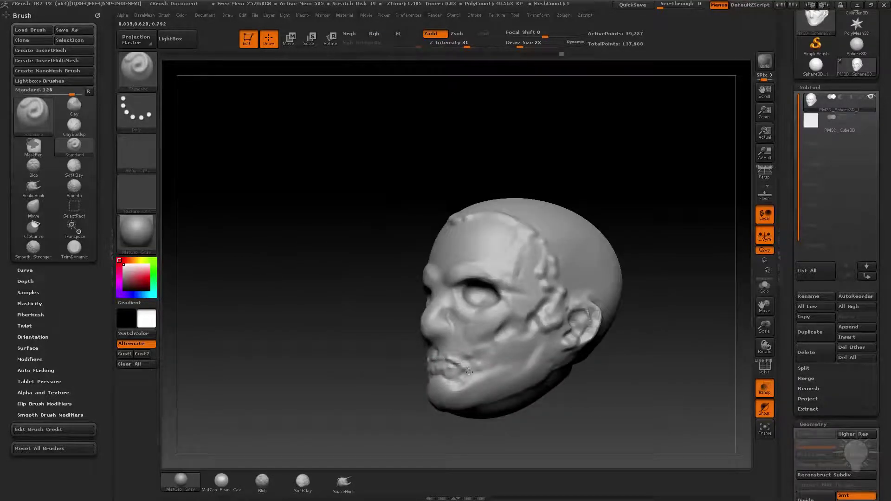
{"action": "left_click_drag", "start_coordinate": [472, 371], "coordinate": [455, 365]}
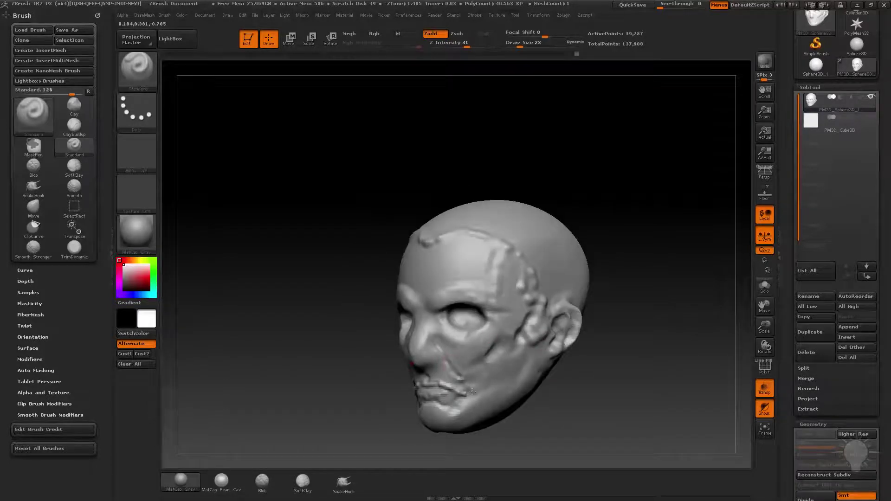
Step: Build up clay on the cheeks and around the mouth with the Clay brush
{"action": "left_click_drag", "start_coordinate": [593, 396], "coordinate": [525, 317]}
{"action": "mouse_move", "coordinate": [573, 244]}
{"action": "left_mouse_down"}
{"action": "mouse_move", "coordinate": [554, 304]}
{"action": "mouse_move", "coordinate": [577, 294]}
{"action": "mouse_move", "coordinate": [543, 293]}
{"action": "left_mouse_up"}
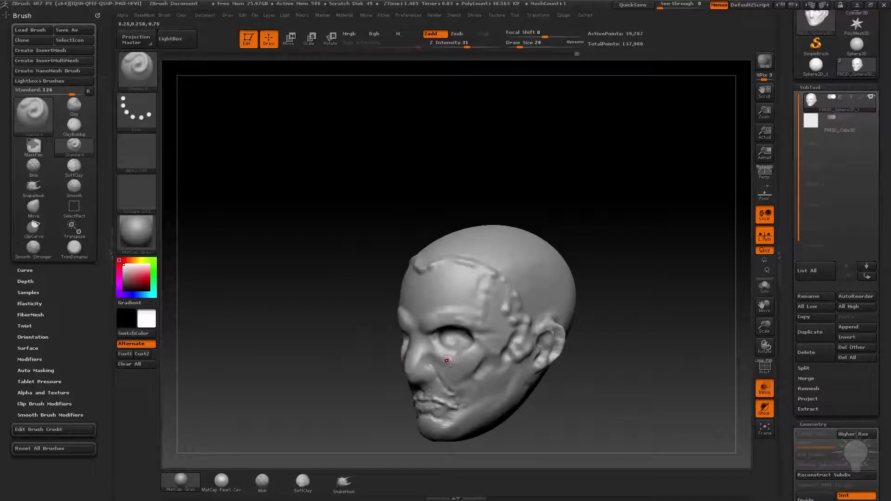
{"action": "key", "text": "b"}
{"action": "key", "text": "c"}
{"action": "key", "text": "l"}
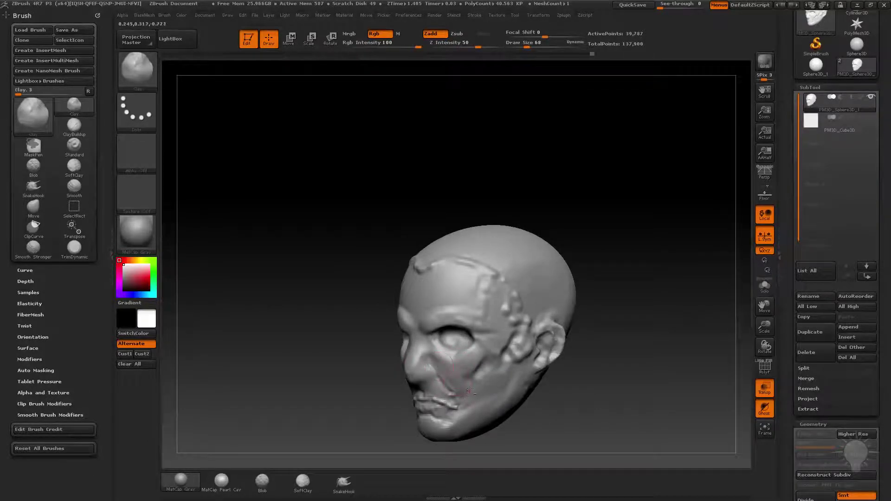
{"action": "left_click_drag", "start_coordinate": [471, 420], "coordinate": [446, 355]}
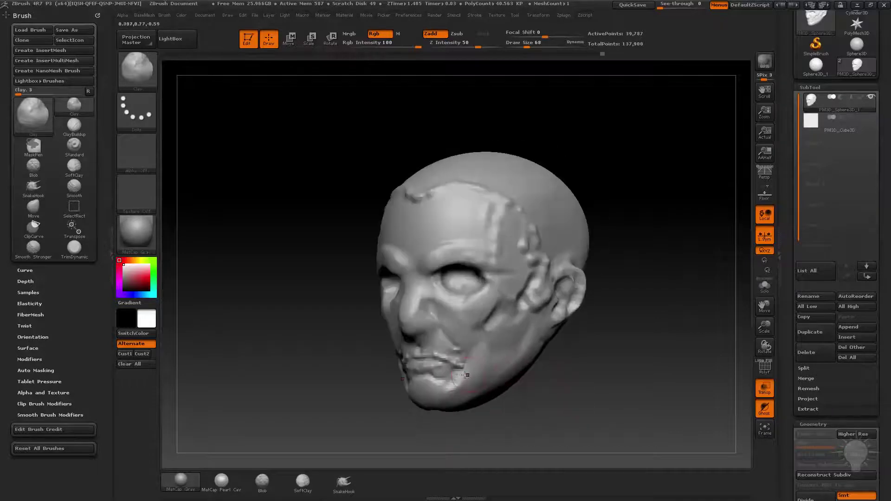
{"action": "mouse_move", "coordinate": [625, 388]}
{"action": "left_mouse_down"}
{"action": "mouse_move", "coordinate": [643, 362]}
{"action": "mouse_move", "coordinate": [617, 380]}
{"action": "mouse_move", "coordinate": [477, 416]}
{"action": "mouse_move", "coordinate": [484, 399]}
{"action": "mouse_move", "coordinate": [470, 434]}
{"action": "mouse_move", "coordinate": [478, 409]}
{"action": "left_mouse_up"}
{"action": "left_click_drag", "start_coordinate": [591, 393], "coordinate": [593, 332]}
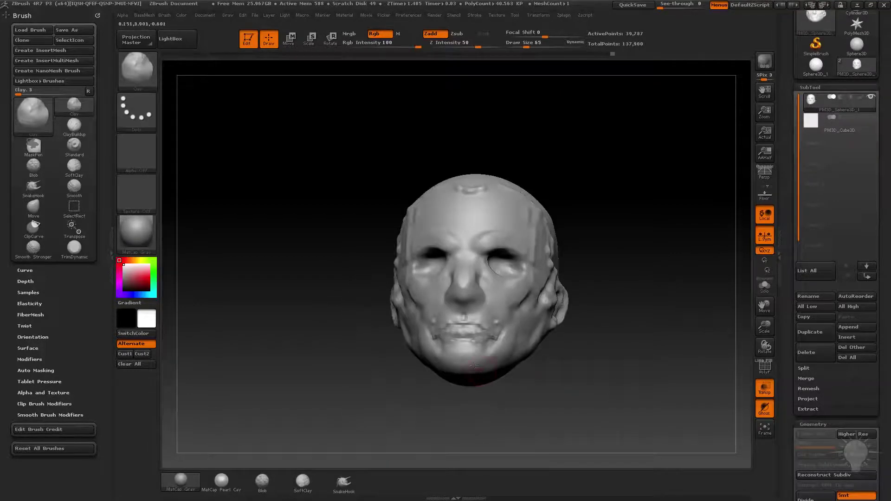
{"action": "mouse_move", "coordinate": [495, 364]}
{"action": "left_mouse_down"}
{"action": "mouse_move", "coordinate": [601, 325]}
{"action": "mouse_move", "coordinate": [576, 332]}
{"action": "mouse_move", "coordinate": [673, 354]}
{"action": "mouse_move", "coordinate": [561, 323]}
{"action": "mouse_move", "coordinate": [551, 349]}
{"action": "left_mouse_up"}
Step: Sculpt the earlobe into a more defined ear shape with the Standard brush
{"action": "key", "text": "b"}
{"action": "key", "text": "s"}
{"action": "key", "text": "t"}
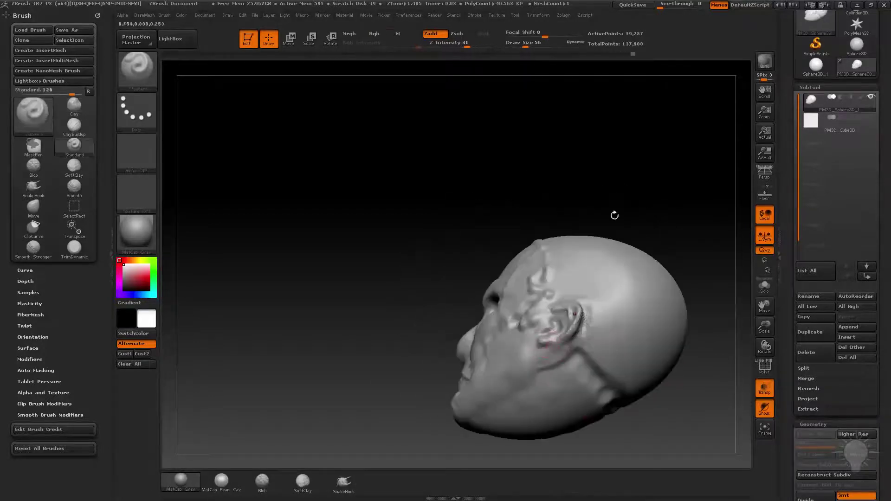
{"action": "left_click_drag", "start_coordinate": [615, 214], "coordinate": [614, 265]}
{"action": "left_click_drag", "start_coordinate": [532, 353], "coordinate": [545, 346]}
{"action": "mouse_move", "coordinate": [604, 214]}
{"action": "left_mouse_down"}
{"action": "mouse_move", "coordinate": [666, 230]}
{"action": "mouse_move", "coordinate": [425, 367]}
{"action": "left_mouse_up"}
{"action": "left_click_drag", "start_coordinate": [381, 409], "coordinate": [386, 372], "text": "alt"}
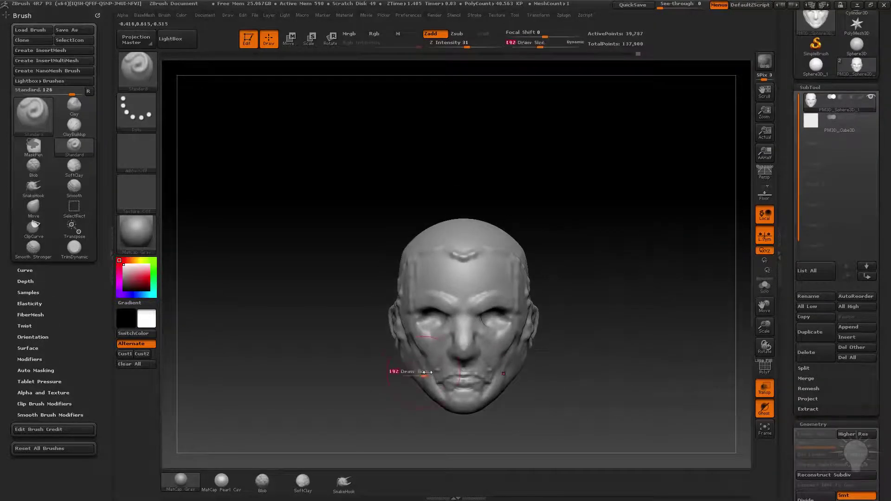
Step: Adjust the head's shape with the Move brush, checking it from top, profile and front
{"action": "key", "text": "b"}
{"action": "key", "text": "m"}
{"action": "key", "text": "v"}
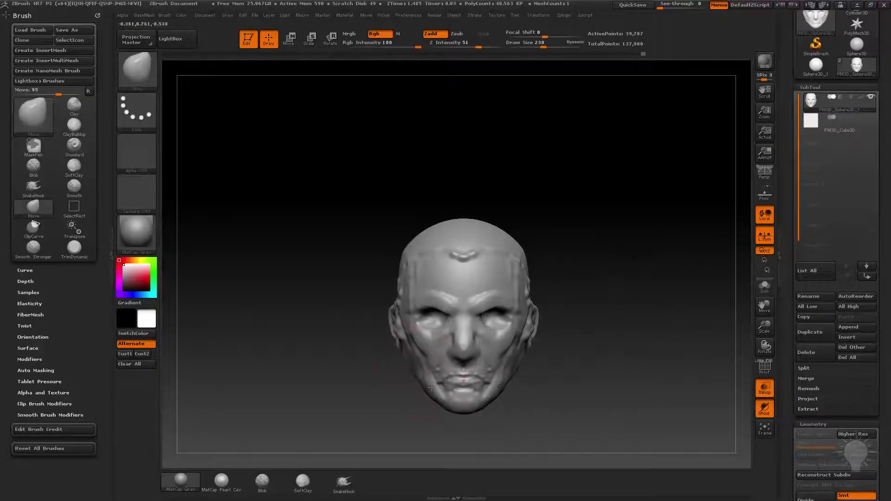
{"action": "mouse_move", "coordinate": [413, 388]}
{"action": "left_mouse_down"}
{"action": "mouse_move", "coordinate": [398, 388]}
{"action": "mouse_move", "coordinate": [646, 333]}
{"action": "mouse_move", "coordinate": [639, 304]}
{"action": "mouse_move", "coordinate": [631, 339]}
{"action": "mouse_move", "coordinate": [700, 319]}
{"action": "mouse_move", "coordinate": [671, 331]}
{"action": "mouse_move", "coordinate": [497, 335]}
{"action": "mouse_move", "coordinate": [486, 398]}
{"action": "left_mouse_up"}
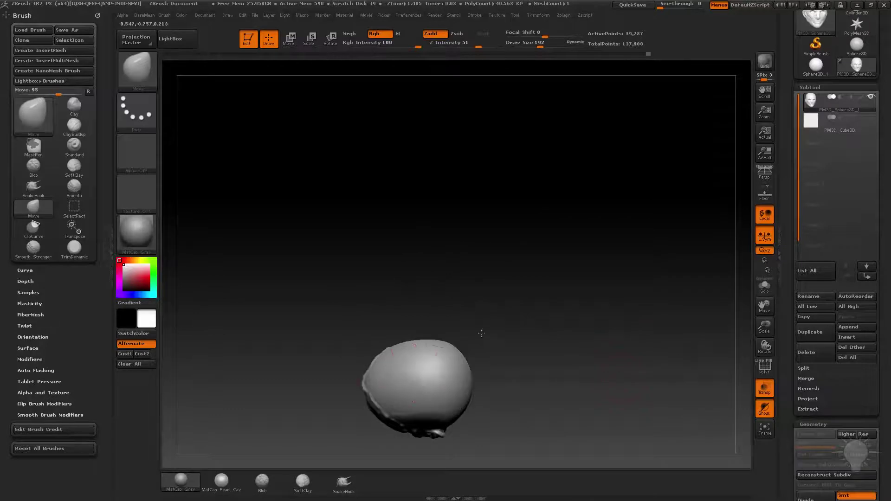
{"action": "mouse_move", "coordinate": [482, 333]}
{"action": "left_mouse_down"}
{"action": "mouse_move", "coordinate": [492, 320]}
{"action": "mouse_move", "coordinate": [601, 303]}
{"action": "mouse_move", "coordinate": [488, 329]}
{"action": "left_mouse_up"}
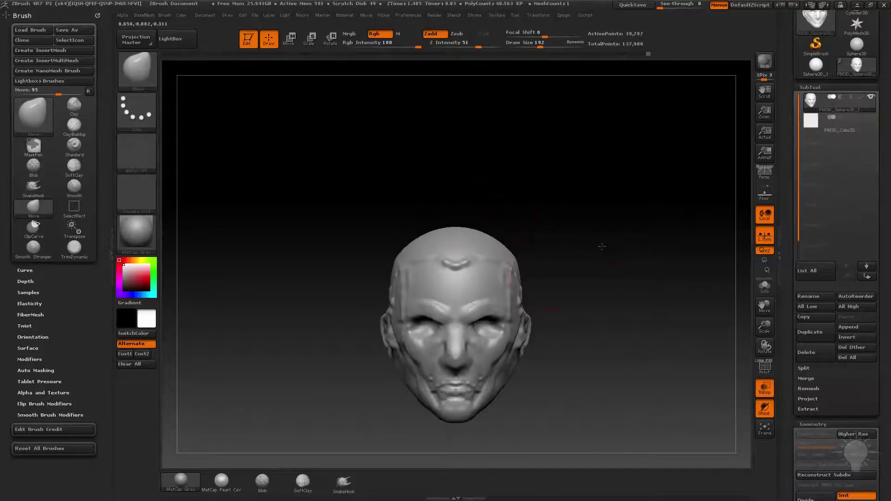
{"action": "mouse_move", "coordinate": [602, 246]}
{"action": "left_mouse_down"}
{"action": "mouse_move", "coordinate": [511, 244]}
{"action": "mouse_move", "coordinate": [579, 237]}
{"action": "mouse_move", "coordinate": [418, 265]}
{"action": "mouse_move", "coordinate": [611, 273]}
{"action": "mouse_move", "coordinate": [573, 277]}
{"action": "mouse_move", "coordinate": [526, 322]}
{"action": "left_mouse_up"}
Step: Add faint Standard-brush strokes on the cheek and set the draw size to 35
{"action": "key", "text": "b"}
{"action": "key", "text": "s"}
{"action": "key", "text": "t"}
{"action": "key", "text": "s"}
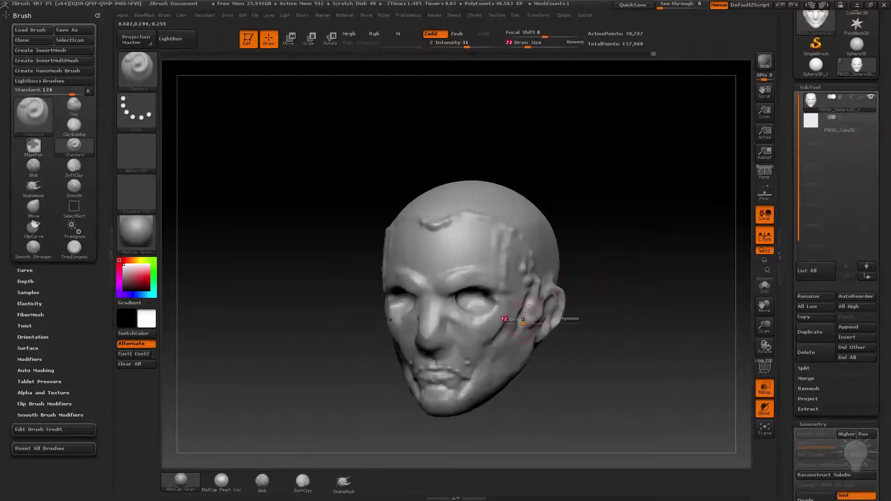
{"action": "mouse_move", "coordinate": [558, 295]}
{"action": "left_mouse_down"}
{"action": "mouse_move", "coordinate": [483, 350]}
{"action": "mouse_move", "coordinate": [440, 327]}
{"action": "mouse_move", "coordinate": [543, 323]}
{"action": "mouse_move", "coordinate": [574, 251]}
{"action": "left_mouse_up"}
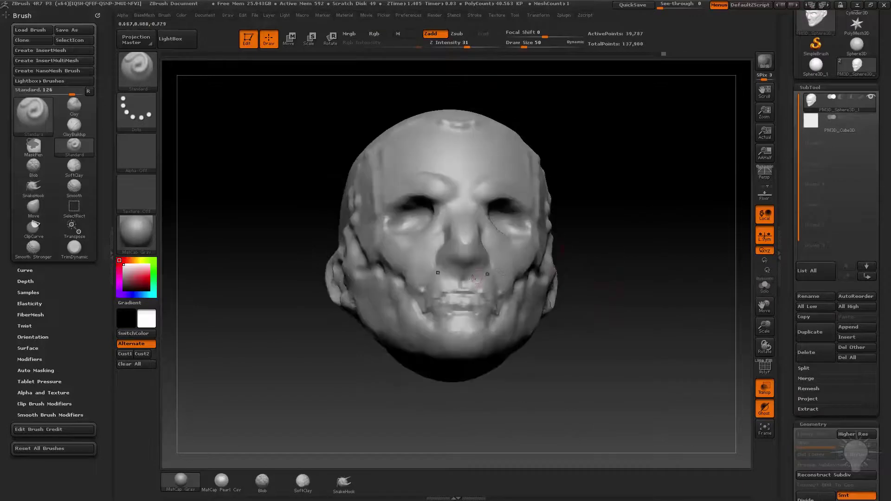
{"action": "key", "text": "s"}
{"action": "left_click_drag", "start_coordinate": [460, 265], "coordinate": [452, 267]}
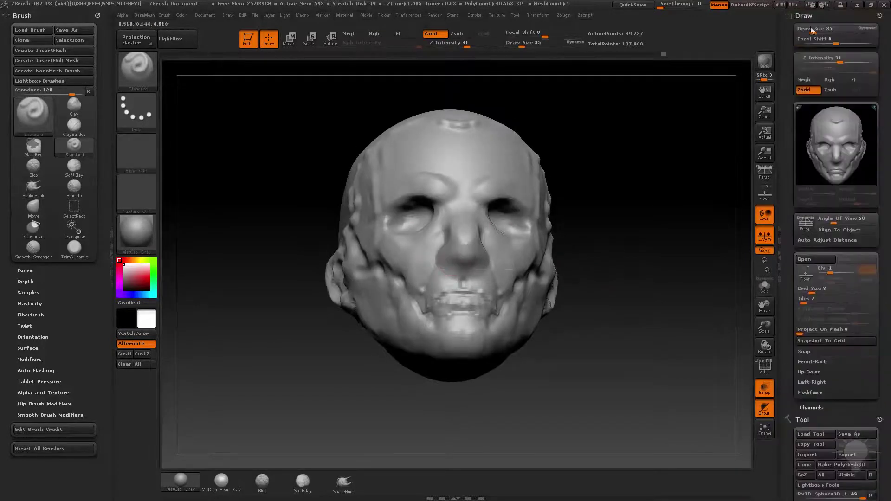
Step: Collapse the draw settings and inspect the mouth from several three-quarter and profile angles
{"action": "left_click", "coordinate": [877, 15]}
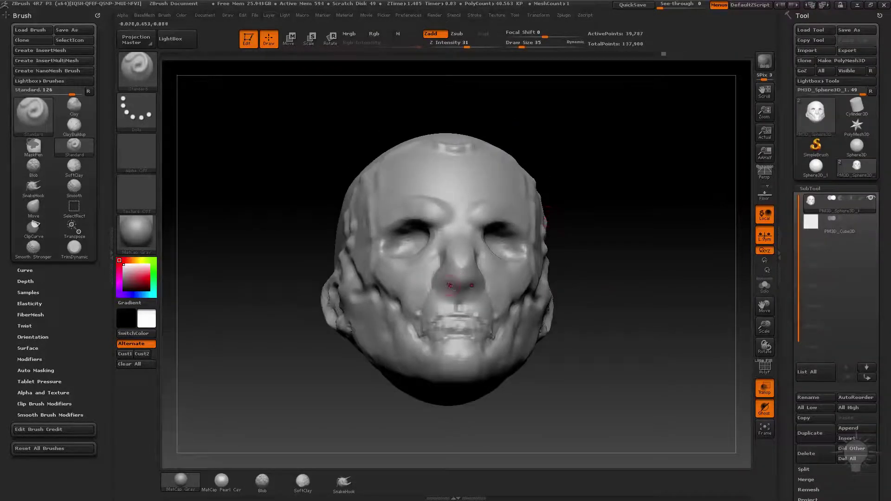
{"action": "mouse_move", "coordinate": [622, 217]}
{"action": "left_mouse_down"}
{"action": "mouse_move", "coordinate": [621, 206]}
{"action": "mouse_move", "coordinate": [478, 281]}
{"action": "left_mouse_up"}
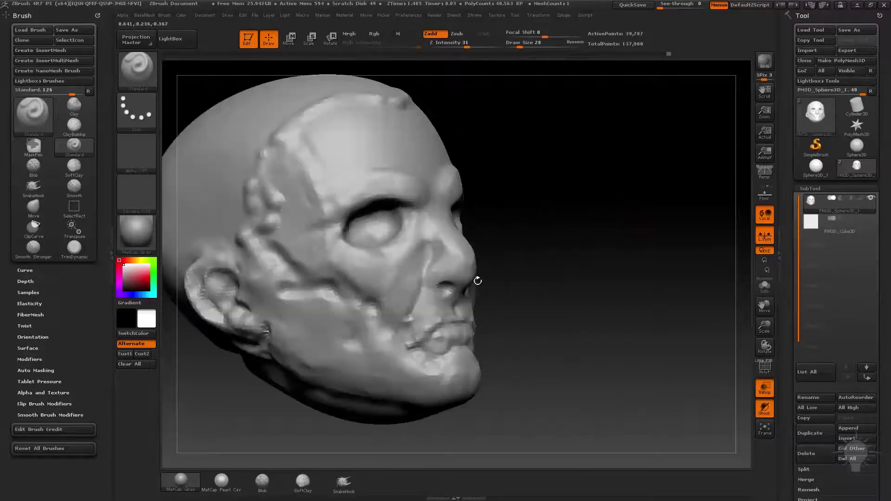
{"action": "left_click_drag", "start_coordinate": [462, 272], "coordinate": [430, 281]}
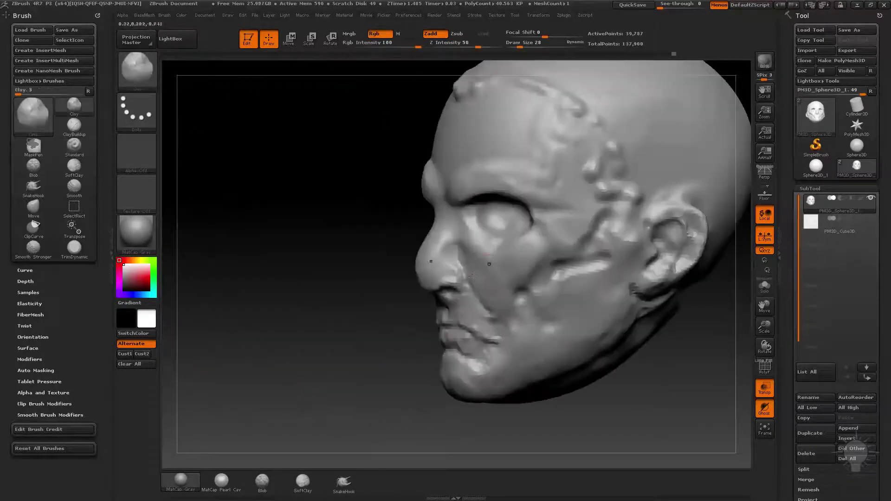
{"action": "left_click_drag", "start_coordinate": [418, 330], "coordinate": [561, 222]}
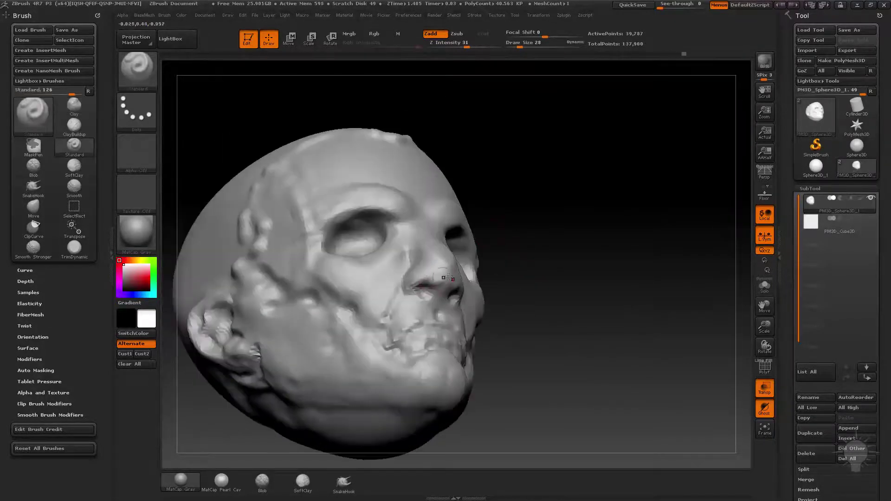
{"action": "left_click_drag", "start_coordinate": [520, 288], "coordinate": [405, 294]}
{"action": "left_click_drag", "start_coordinate": [465, 285], "coordinate": [413, 305]}
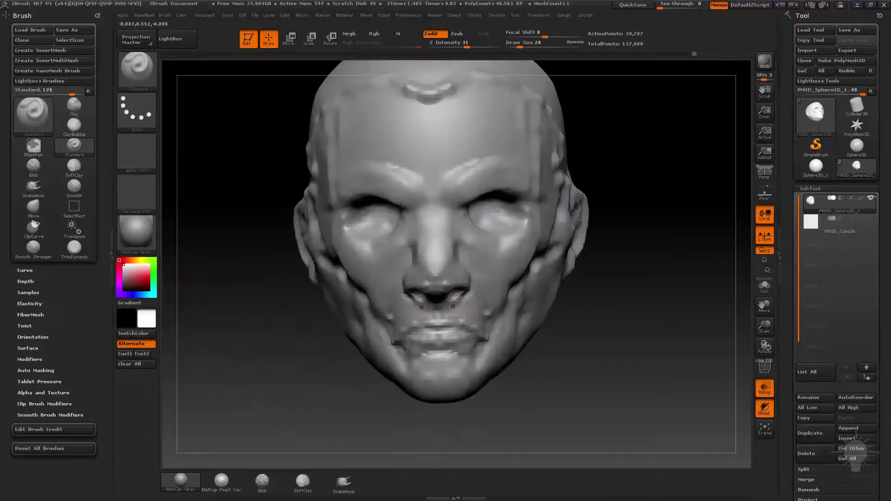
{"action": "left_click_drag", "start_coordinate": [620, 279], "coordinate": [438, 308]}
{"action": "mouse_move", "coordinate": [519, 289]}
{"action": "left_mouse_down"}
{"action": "mouse_move", "coordinate": [483, 318]}
{"action": "mouse_move", "coordinate": [428, 329]}
{"action": "left_mouse_up"}
Step: Reshape the lips with the Move brush at size 15
{"action": "key", "text": "b"}
{"action": "key", "text": "m"}
{"action": "key", "text": "v"}
{"action": "mouse_move", "coordinate": [548, 344]}
{"action": "left_mouse_down"}
{"action": "mouse_move", "coordinate": [409, 338]}
{"action": "mouse_move", "coordinate": [412, 348]}
{"action": "left_mouse_up"}
{"action": "type", "text": "bst"}
{"action": "type", "text": "s15"}
{"action": "key", "text": "Return"}
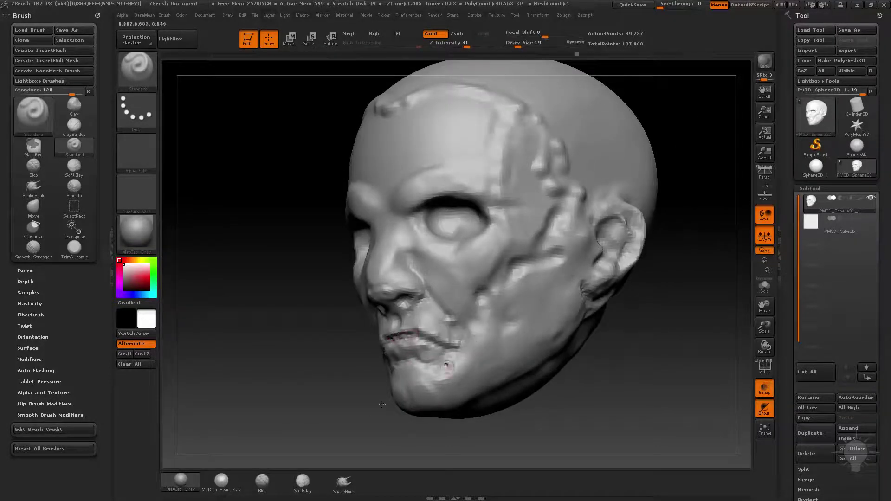
{"action": "mouse_move", "coordinate": [382, 404]}
{"action": "left_mouse_down"}
{"action": "mouse_move", "coordinate": [403, 338]}
{"action": "mouse_move", "coordinate": [481, 335]}
{"action": "mouse_move", "coordinate": [476, 251]}
{"action": "left_mouse_up"}
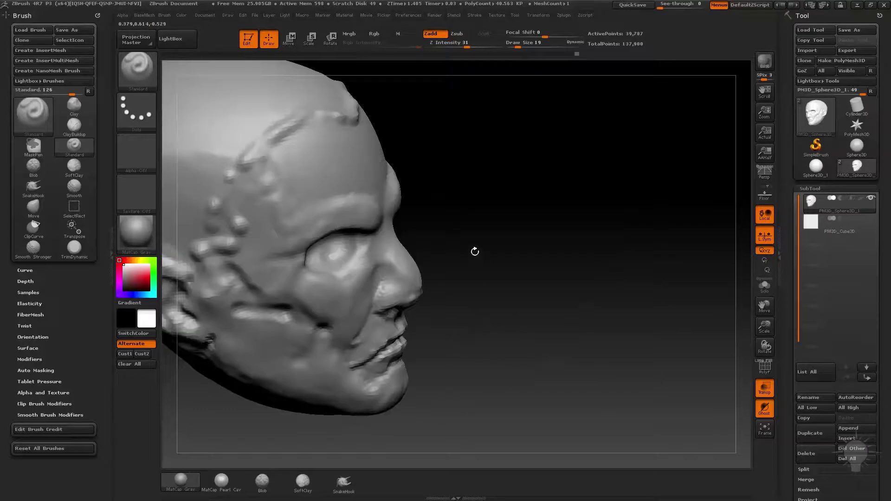
Step: Build up the lips with the Clay brush enlarged to size 56
{"action": "key", "text": "b"}
{"action": "key", "text": "c"}
{"action": "key", "text": "l"}
{"action": "key", "text": "s"}
{"action": "mouse_move", "coordinate": [462, 309]}
{"action": "left_mouse_down"}
{"action": "mouse_move", "coordinate": [392, 332]}
{"action": "mouse_move", "coordinate": [404, 332]}
{"action": "left_mouse_up"}
{"action": "left_click_drag", "start_coordinate": [445, 362], "coordinate": [375, 344]}
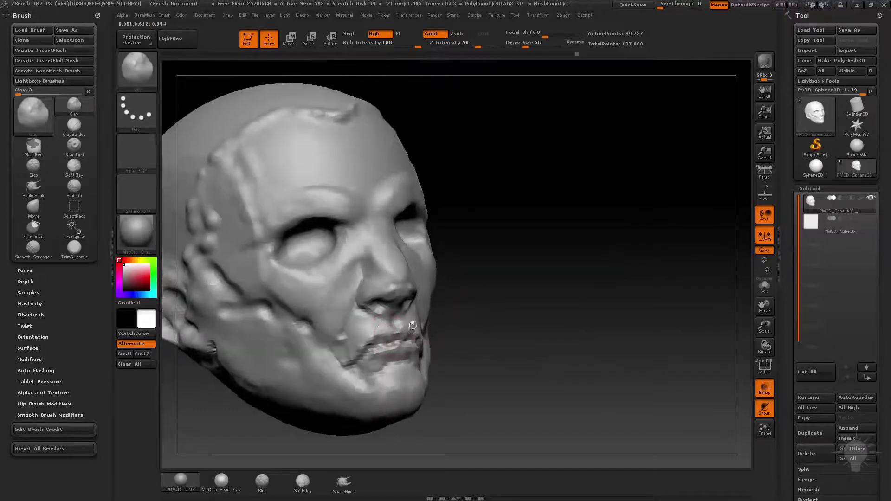
{"action": "mouse_move", "coordinate": [339, 383]}
{"action": "left_mouse_down"}
{"action": "mouse_move", "coordinate": [497, 329]}
{"action": "mouse_move", "coordinate": [396, 340]}
{"action": "left_mouse_up"}
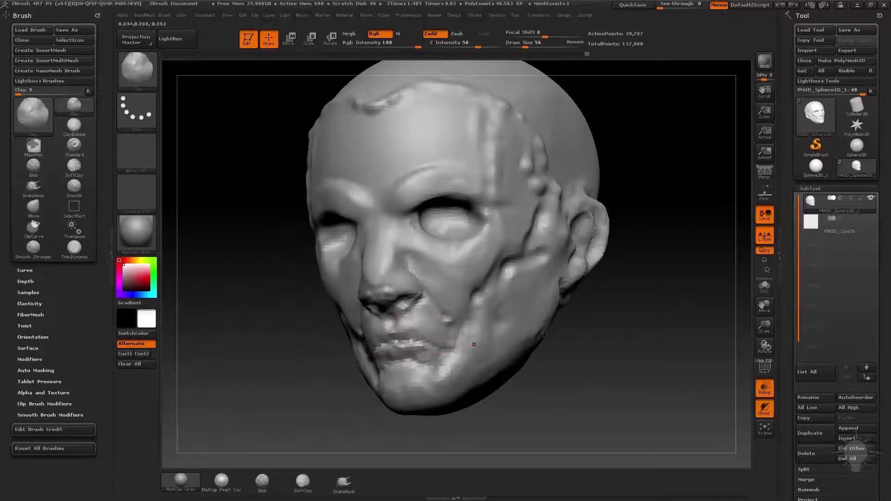
{"action": "mouse_move", "coordinate": [543, 333]}
{"action": "left_mouse_down"}
{"action": "mouse_move", "coordinate": [456, 335]}
{"action": "mouse_move", "coordinate": [571, 378]}
{"action": "mouse_move", "coordinate": [446, 322]}
{"action": "left_mouse_up"}
Step: Refine the lips with the Standard brush at size 20, checking front and three-quarter views
{"action": "key", "text": "b"}
{"action": "key", "text": "s"}
{"action": "key", "text": "t"}
{"action": "mouse_move", "coordinate": [378, 342]}
{"action": "left_mouse_down"}
{"action": "mouse_move", "coordinate": [372, 351]}
{"action": "mouse_move", "coordinate": [389, 349]}
{"action": "left_mouse_up"}
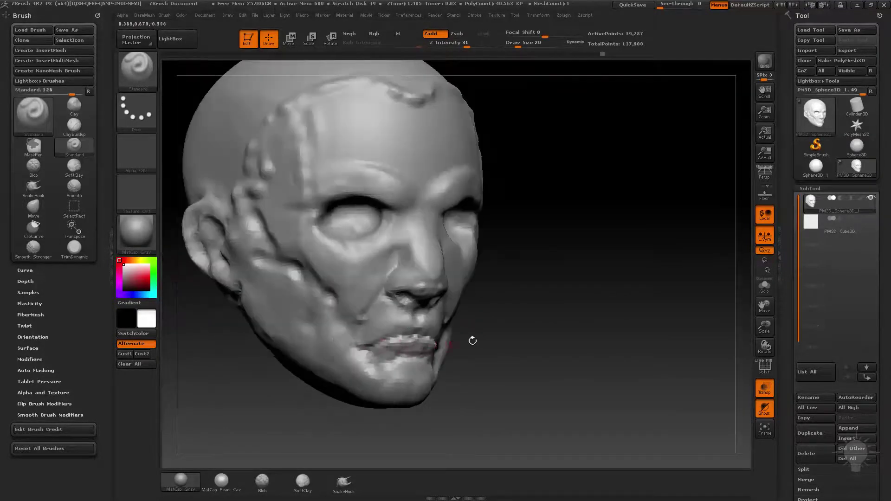
{"action": "left_click_drag", "start_coordinate": [473, 341], "coordinate": [420, 342]}
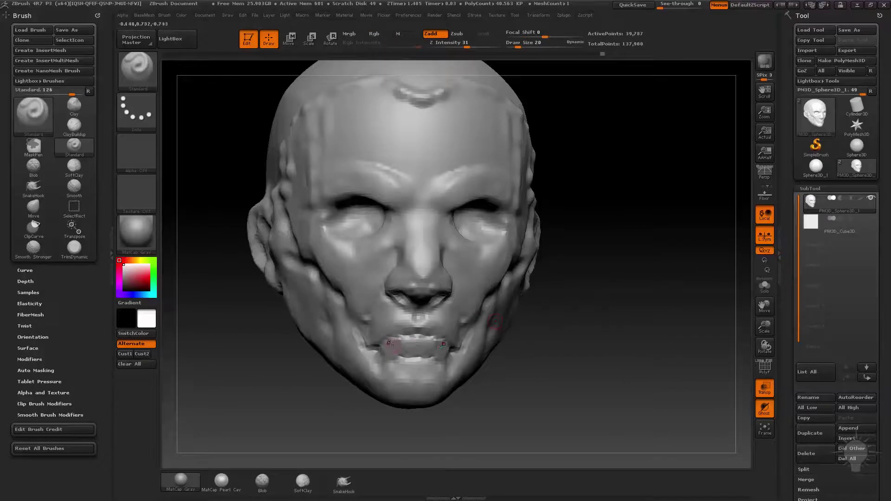
{"action": "mouse_move", "coordinate": [427, 344]}
{"action": "left_mouse_down"}
{"action": "mouse_move", "coordinate": [437, 332]}
{"action": "mouse_move", "coordinate": [383, 341]}
{"action": "mouse_move", "coordinate": [467, 336]}
{"action": "left_mouse_up"}
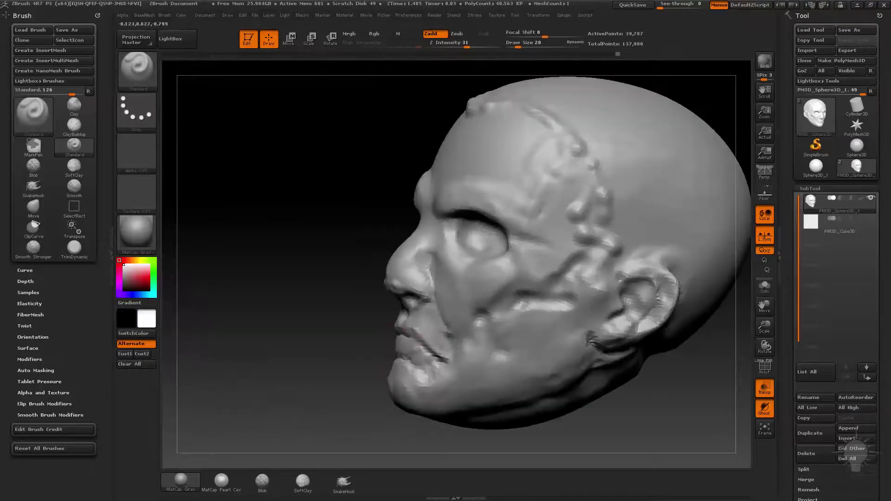
{"action": "mouse_move", "coordinate": [436, 405]}
{"action": "left_mouse_down"}
{"action": "mouse_move", "coordinate": [484, 424]}
{"action": "mouse_move", "coordinate": [368, 346]}
{"action": "left_mouse_up"}
{"action": "left_click_drag", "start_coordinate": [520, 349], "coordinate": [454, 377]}
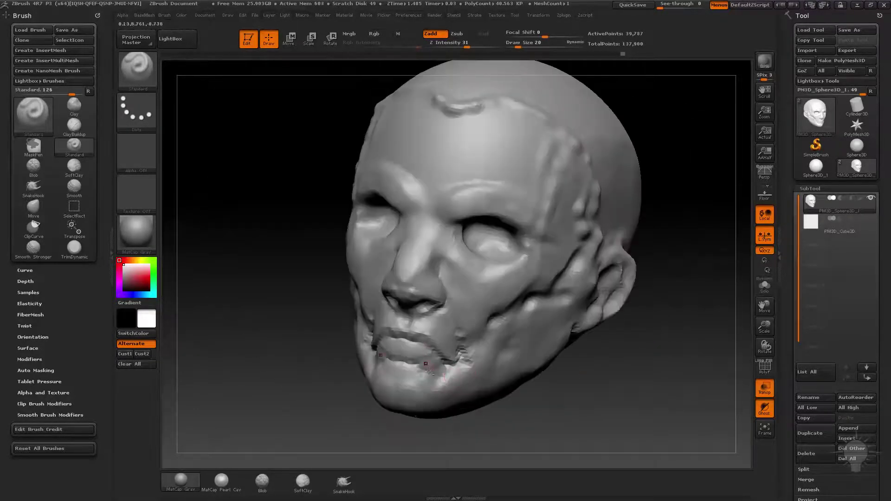
Step: Define the mouth corners alternating between the Clay and Standard brushes
{"action": "key", "text": "b"}
{"action": "key", "text": "c"}
{"action": "key", "text": "l"}
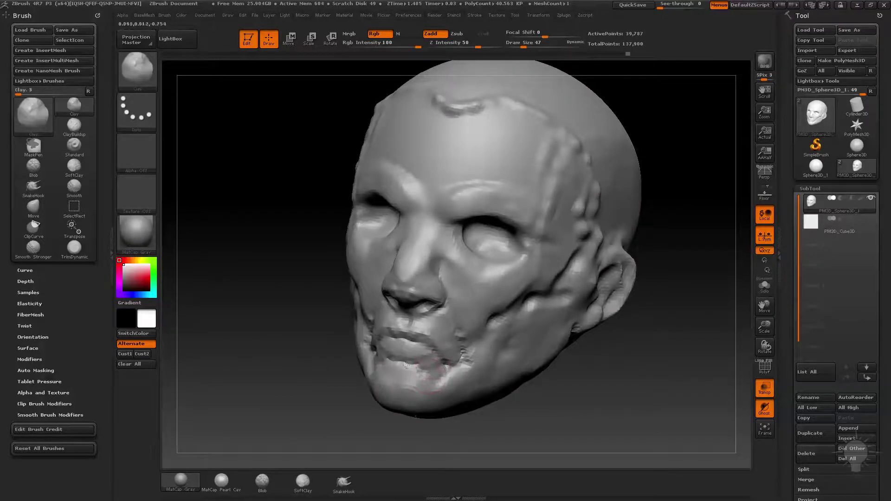
{"action": "left_click_drag", "start_coordinate": [406, 365], "coordinate": [394, 355]}
{"action": "key", "text": "b"}
{"action": "key", "text": "s"}
{"action": "key", "text": "t"}
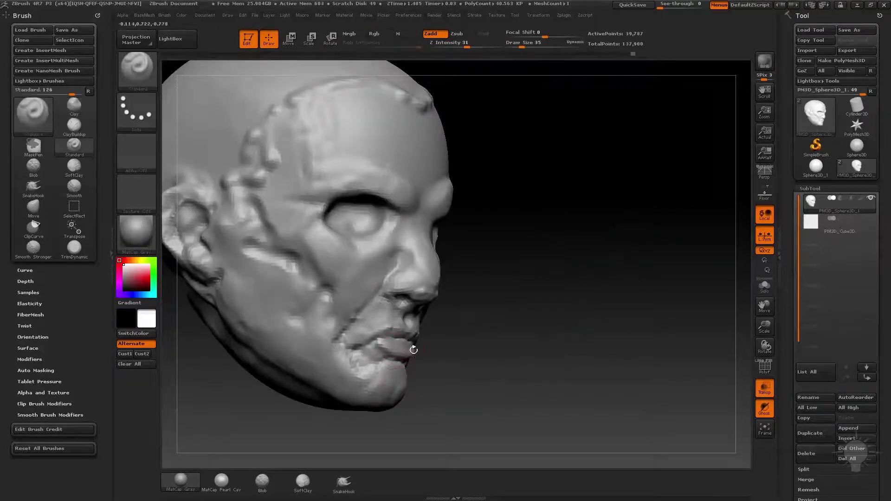
{"action": "mouse_move", "coordinate": [463, 342]}
{"action": "left_mouse_down"}
{"action": "mouse_move", "coordinate": [513, 312]}
{"action": "mouse_move", "coordinate": [630, 294]}
{"action": "mouse_move", "coordinate": [520, 311]}
{"action": "left_mouse_up"}
Step: Make final Move and Standard adjustments, then zoom out to frame the whole head
{"action": "key", "text": "b"}
{"action": "key", "text": "m"}
{"action": "key", "text": "v"}
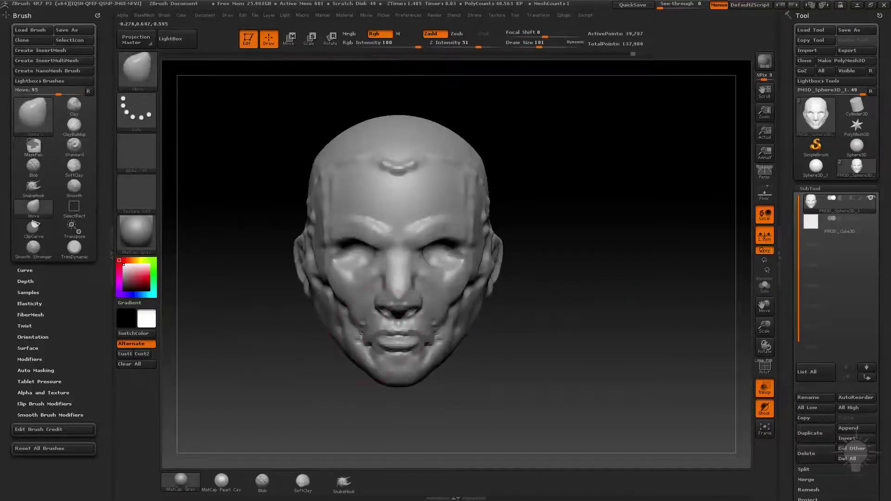
{"action": "left_click_drag", "start_coordinate": [581, 276], "coordinate": [544, 263], "text": "alt"}
{"action": "key", "text": "b"}
{"action": "key", "text": "s"}
{"action": "key", "text": "t"}
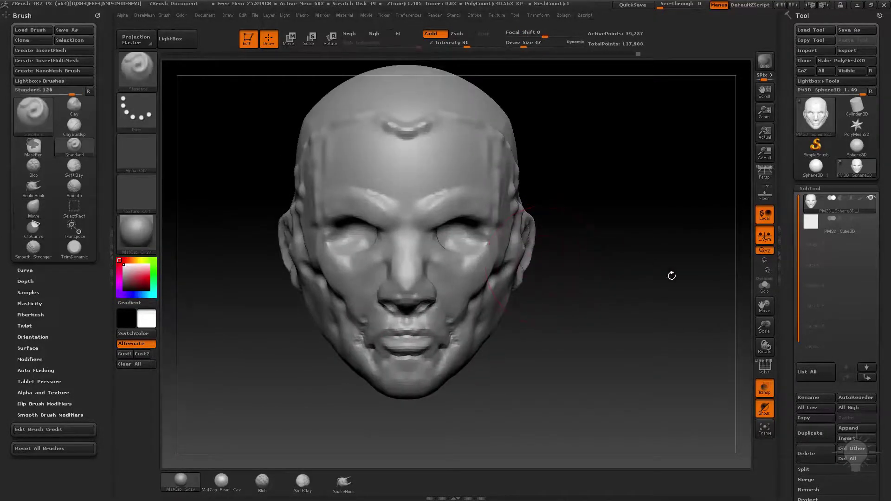
{"action": "left_click_drag", "start_coordinate": [673, 277], "coordinate": [618, 218], "text": "alt"}
{"action": "left_click_drag", "start_coordinate": [605, 260], "coordinate": [606, 270], "text": "alt"}
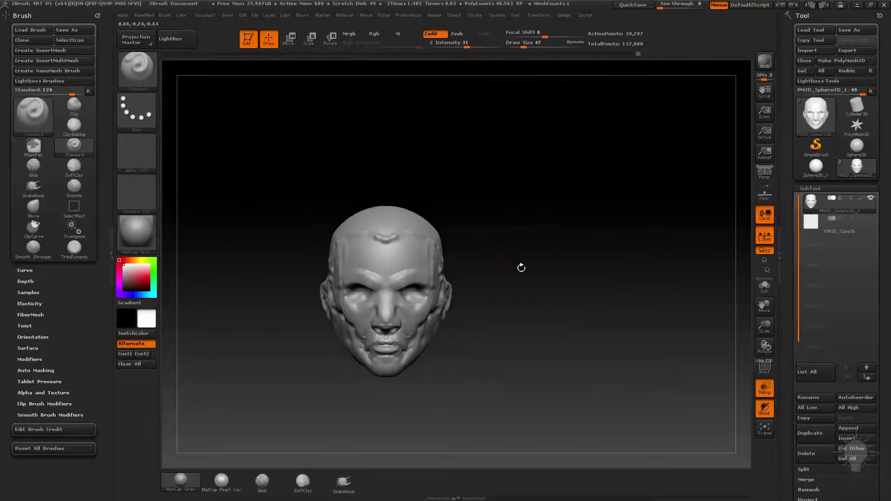
{"action": "left_click_drag", "start_coordinate": [533, 274], "coordinate": [571, 297]}
Step: Select the Move brush and turn on perspective view
{"action": "key", "text": "b"}
{"action": "key", "text": "m"}
{"action": "key", "text": "v"}
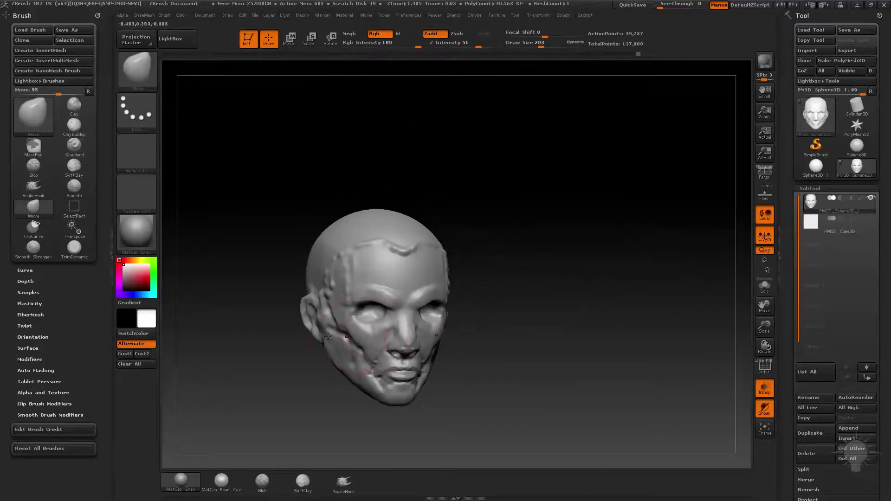
{"action": "key", "text": "p"}
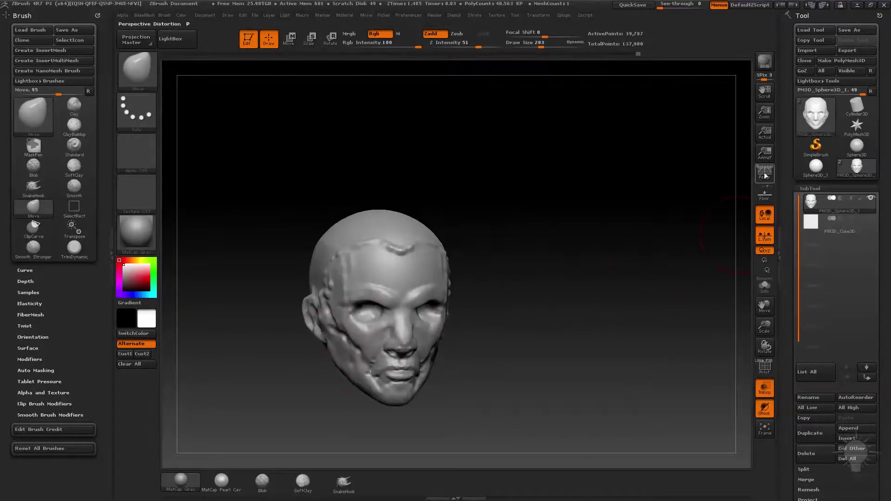
{"action": "mouse_move", "coordinate": [621, 285]}
{"action": "left_mouse_down"}
{"action": "mouse_move", "coordinate": [664, 269]}
{"action": "mouse_move", "coordinate": [611, 277]}
{"action": "mouse_move", "coordinate": [681, 274]}
{"action": "mouse_move", "coordinate": [618, 285]}
{"action": "mouse_move", "coordinate": [667, 265]}
{"action": "left_mouse_up"}
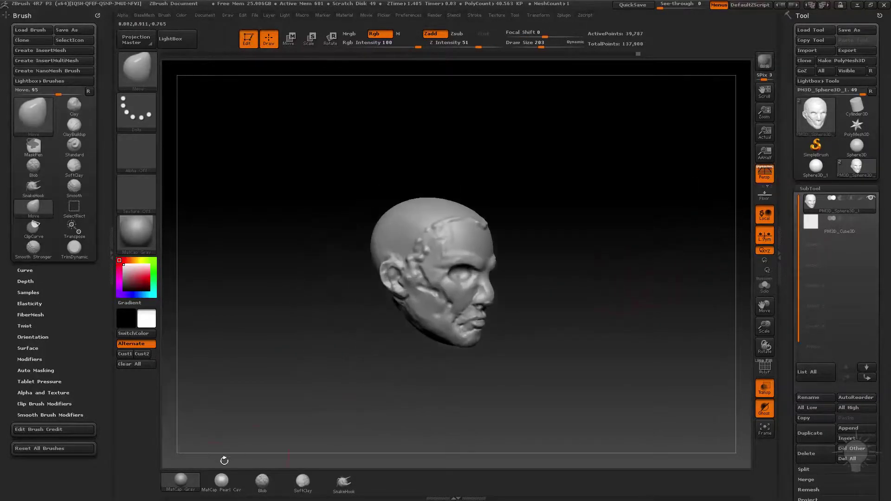
Step: Try the red wax and Sculpy materials on the head
{"action": "left_click", "coordinate": [143, 230]}
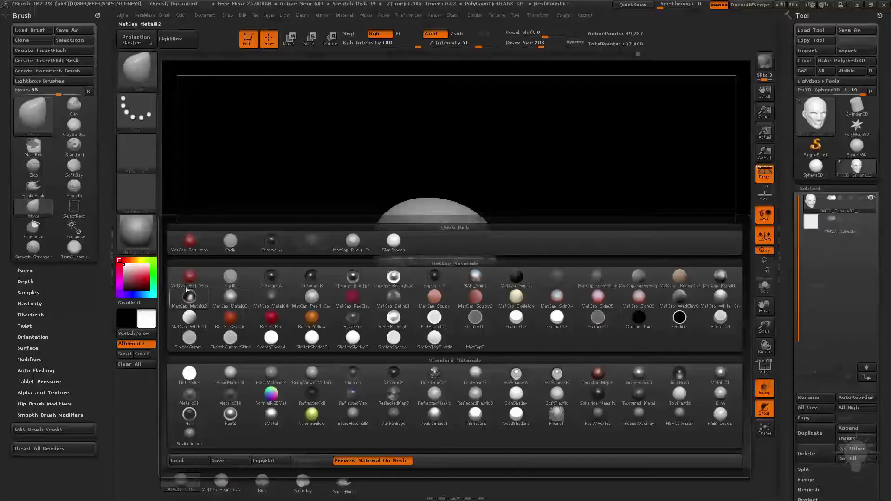
{"action": "left_click", "coordinate": [190, 277]}
{"action": "left_click", "coordinate": [136, 232]}
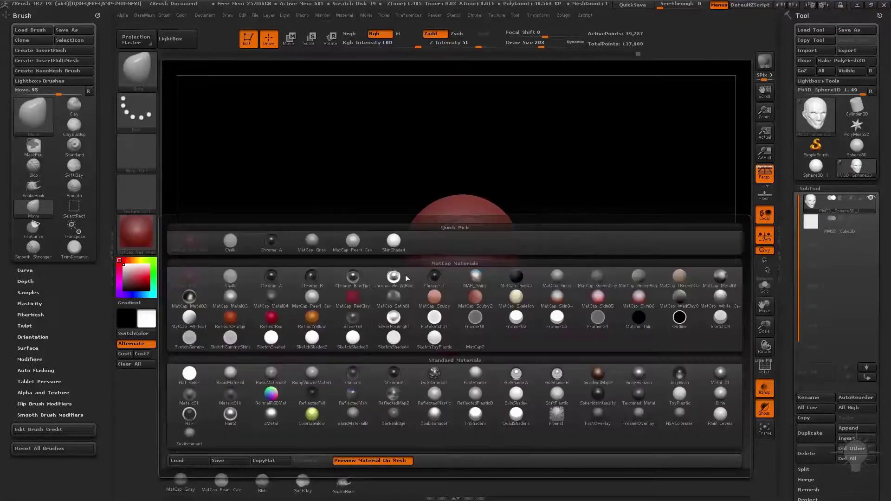
{"action": "left_click", "coordinate": [454, 304]}
{"action": "left_click_drag", "start_coordinate": [520, 279], "coordinate": [565, 265]}
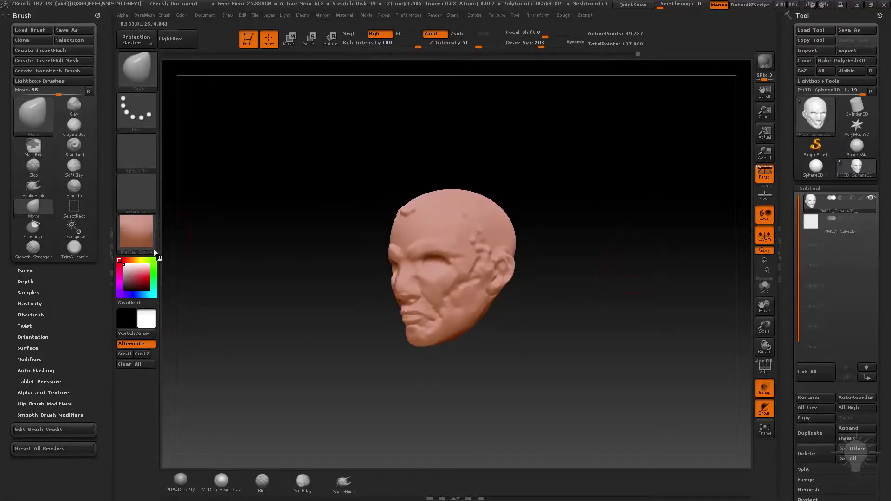
Step: Return the head to grey, then apply BasicMaterial
{"action": "left_click", "coordinate": [177, 486]}
{"action": "left_click_drag", "start_coordinate": [630, 290], "coordinate": [608, 332]}
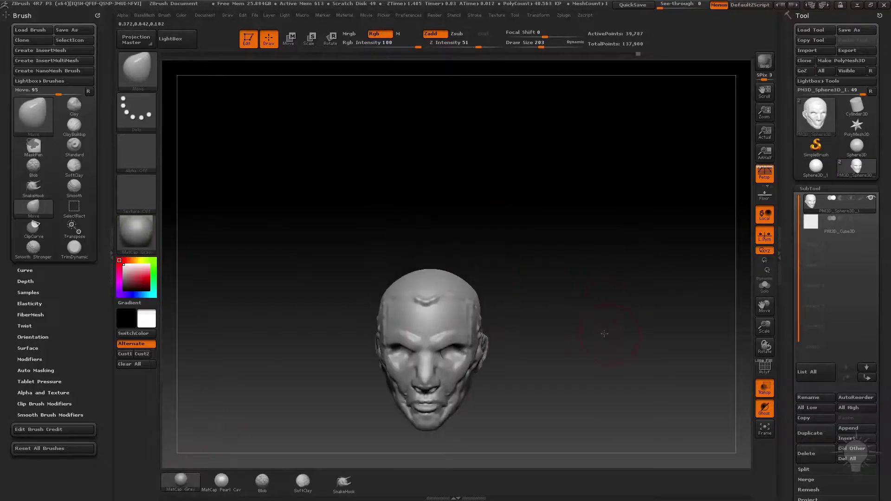
{"action": "left_click", "coordinate": [139, 234]}
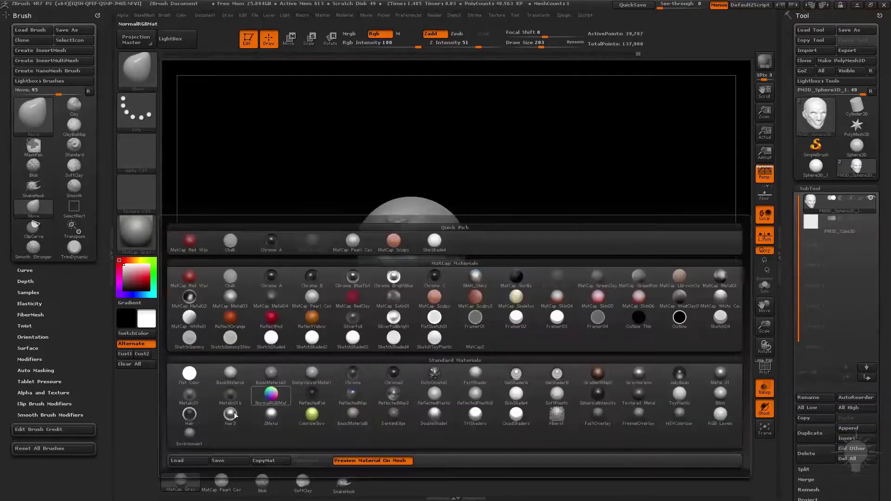
{"action": "left_click", "coordinate": [232, 385]}
{"action": "left_click_drag", "start_coordinate": [616, 299], "coordinate": [541, 225]}
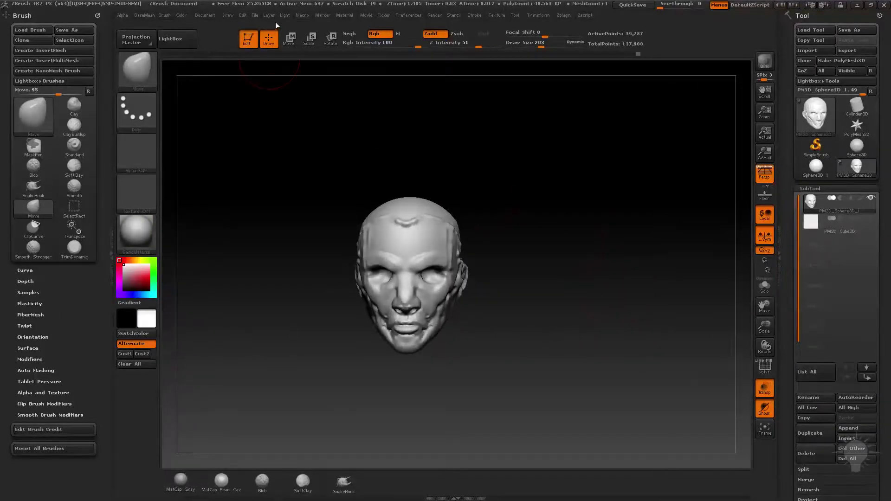
Step: Replace the Brush palette with a docked Light palette and light the head from the upper left
{"action": "left_click", "coordinate": [87, 12]}
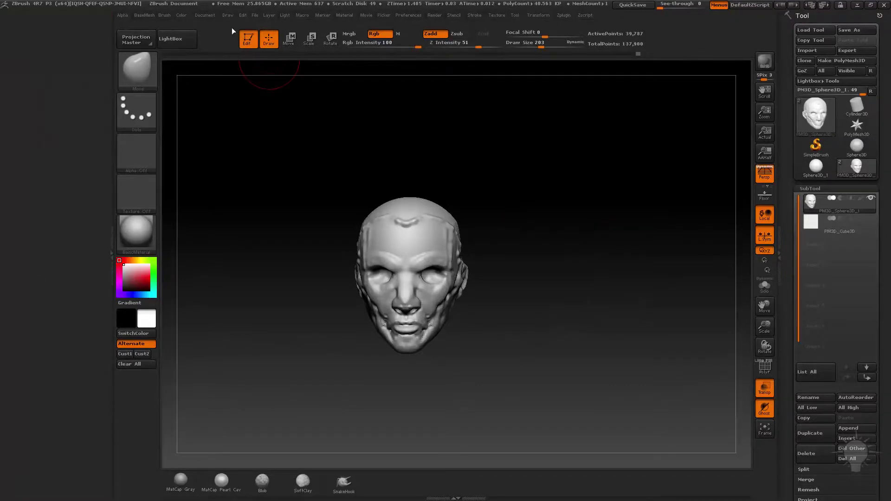
{"action": "left_click", "coordinate": [286, 15]}
{"action": "left_click", "coordinate": [284, 27]}
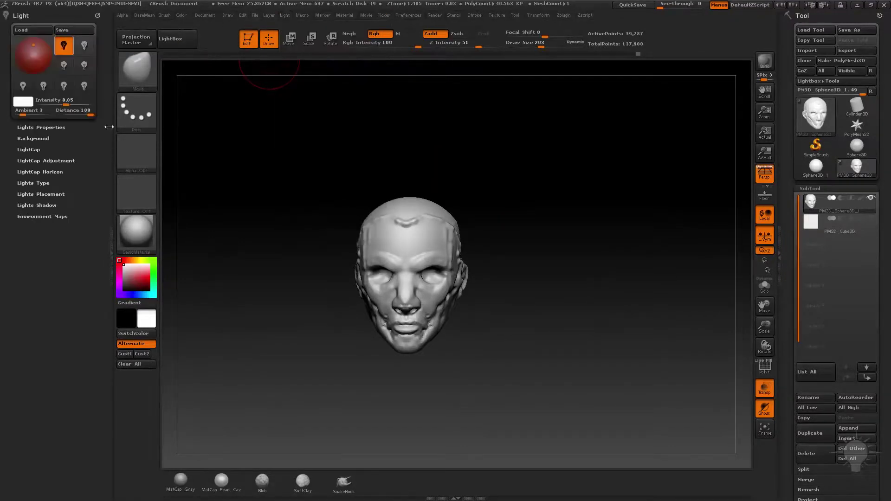
{"action": "left_click_drag", "start_coordinate": [36, 50], "coordinate": [23, 45]}
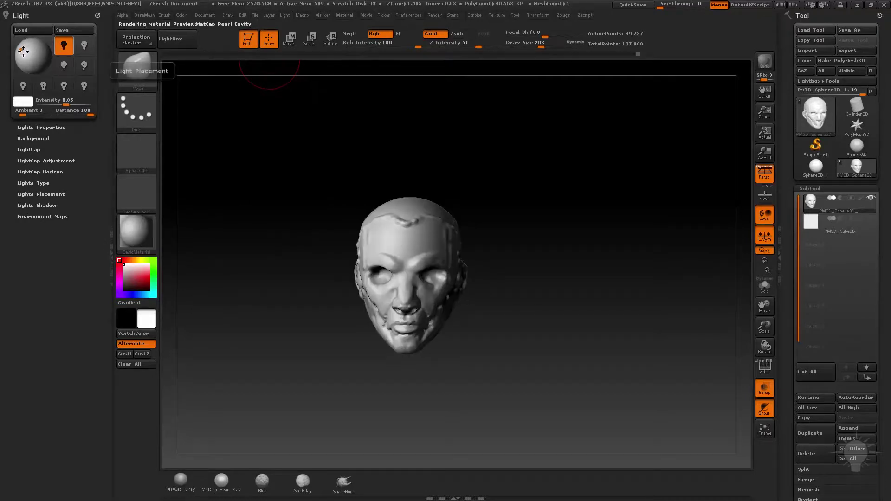
{"action": "left_click_drag", "start_coordinate": [506, 176], "coordinate": [513, 181]}
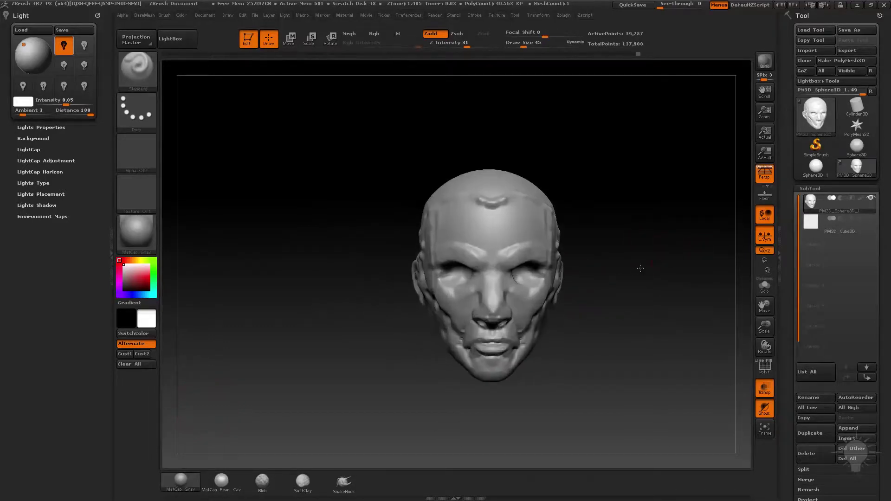
{"action": "mouse_move", "coordinate": [641, 268]}
{"action": "left_mouse_down"}
{"action": "mouse_move", "coordinate": [551, 213]}
{"action": "mouse_move", "coordinate": [375, 447]}
{"action": "left_mouse_up"}
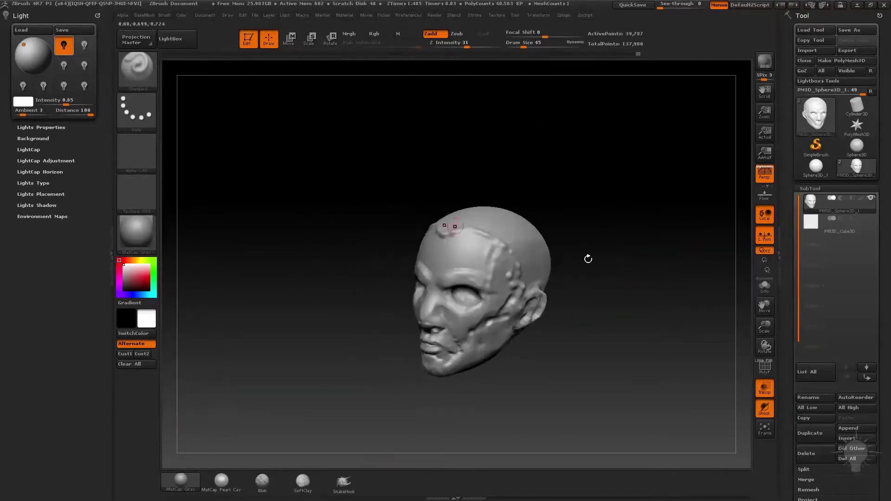
{"action": "mouse_move", "coordinate": [588, 258]}
{"action": "left_mouse_down"}
{"action": "mouse_move", "coordinate": [617, 275]}
{"action": "mouse_move", "coordinate": [587, 261]}
{"action": "mouse_move", "coordinate": [561, 266]}
{"action": "mouse_move", "coordinate": [603, 282]}
{"action": "mouse_move", "coordinate": [561, 257]}
{"action": "mouse_move", "coordinate": [567, 264]}
{"action": "mouse_move", "coordinate": [588, 222]}
{"action": "mouse_move", "coordinate": [585, 289]}
{"action": "left_mouse_up"}
Step: Mask under the jaw and pull a neck stub down with Transpose Move
{"action": "key", "text": "s"}
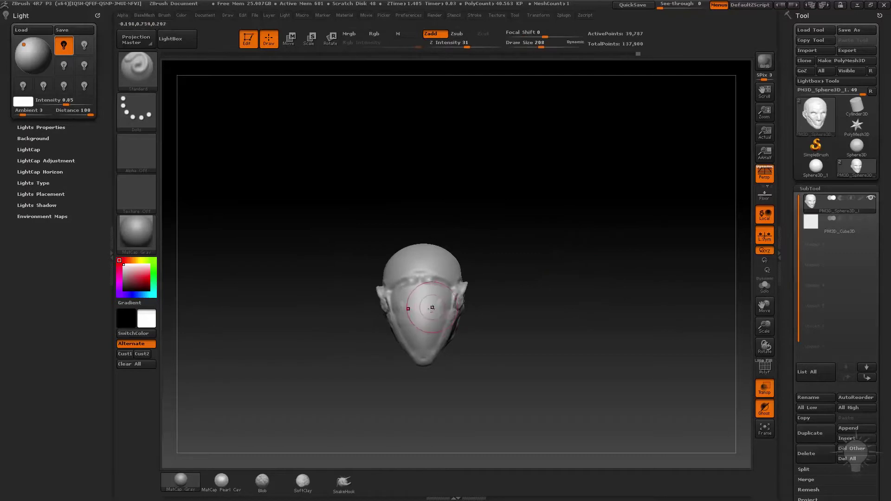
{"action": "left_click_drag", "start_coordinate": [478, 273], "coordinate": [488, 272]}
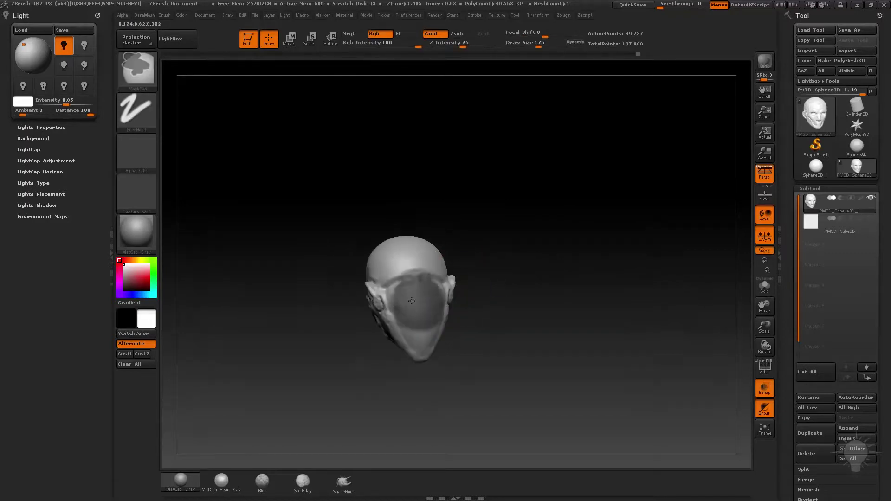
{"action": "mouse_move", "coordinate": [535, 251]}
{"action": "left_mouse_down"}
{"action": "mouse_move", "coordinate": [592, 219]}
{"action": "mouse_move", "coordinate": [579, 255]}
{"action": "mouse_move", "coordinate": [532, 252]}
{"action": "mouse_move", "coordinate": [483, 284]}
{"action": "left_mouse_up"}
{"action": "key", "text": "w"}
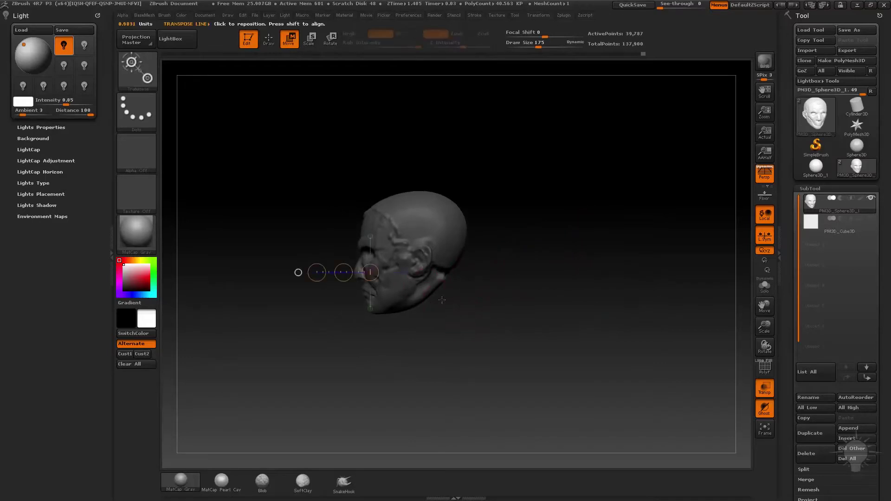
{"action": "left_click_drag", "start_coordinate": [422, 283], "coordinate": [511, 346]}
{"action": "left_click_drag", "start_coordinate": [463, 324], "coordinate": [459, 347]}
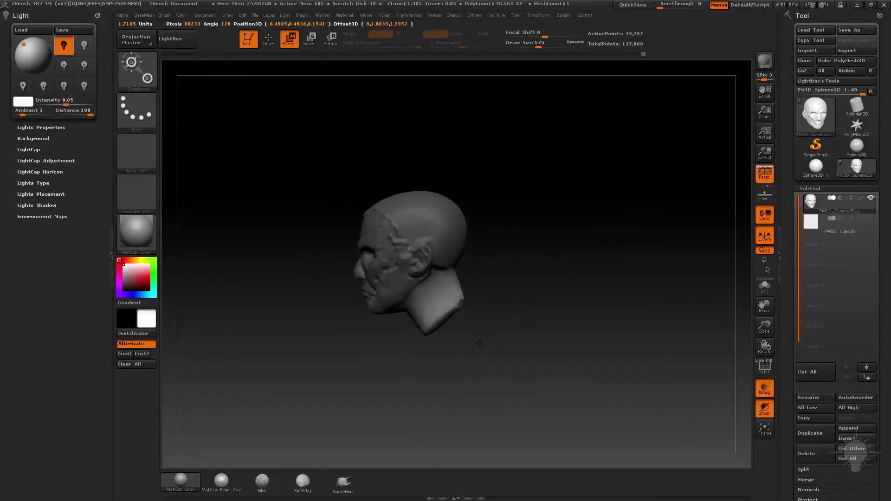
Step: Smooth the pointed neck into a rounded shape and reshape the jaw underside
{"action": "key", "text": "q"}
{"action": "mouse_move", "coordinate": [531, 294]}
{"action": "left_mouse_down"}
{"action": "mouse_move", "coordinate": [620, 271]}
{"action": "mouse_move", "coordinate": [612, 291]}
{"action": "left_mouse_up"}
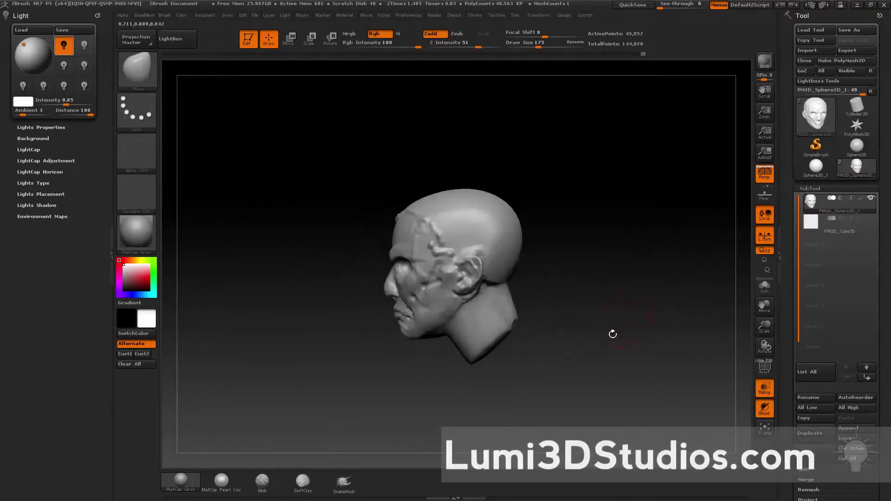
{"action": "key", "text": "bracketright"}
{"action": "key", "text": "bracketright"}
{"action": "left_click_drag", "start_coordinate": [457, 346], "coordinate": [497, 331], "text": "shift"}
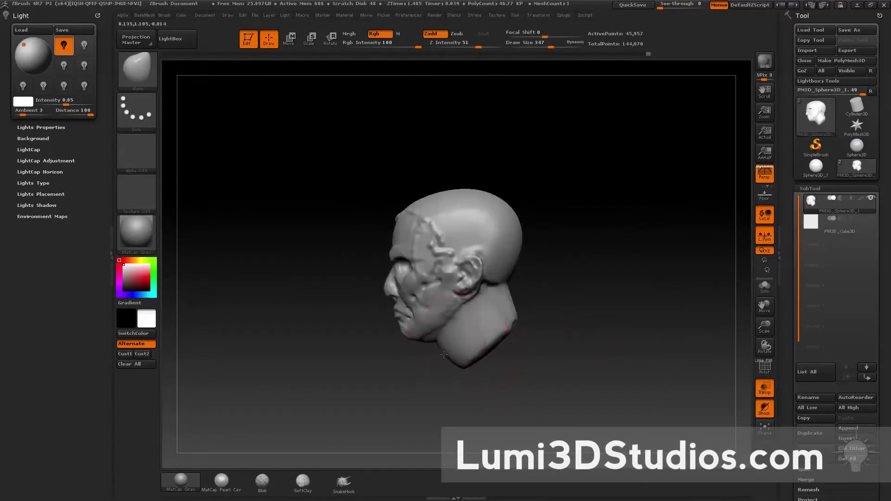
{"action": "key", "text": "bracketleft"}
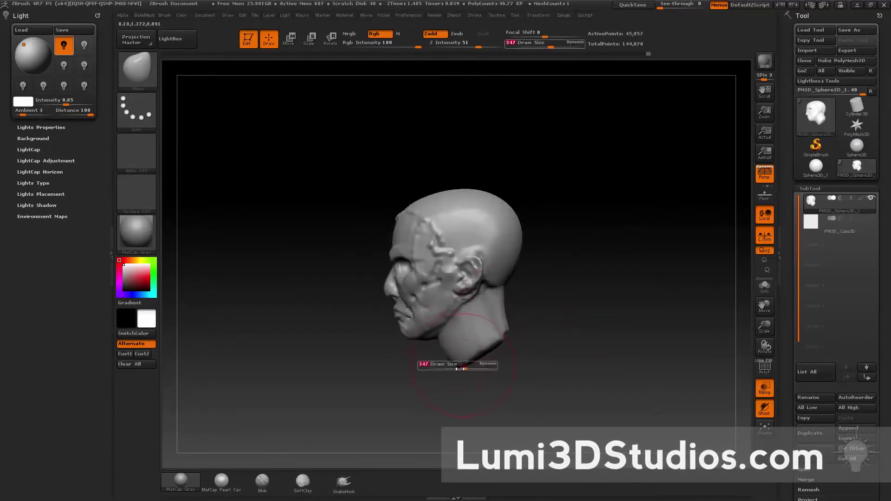
{"action": "left_click_drag", "start_coordinate": [456, 363], "coordinate": [448, 373]}
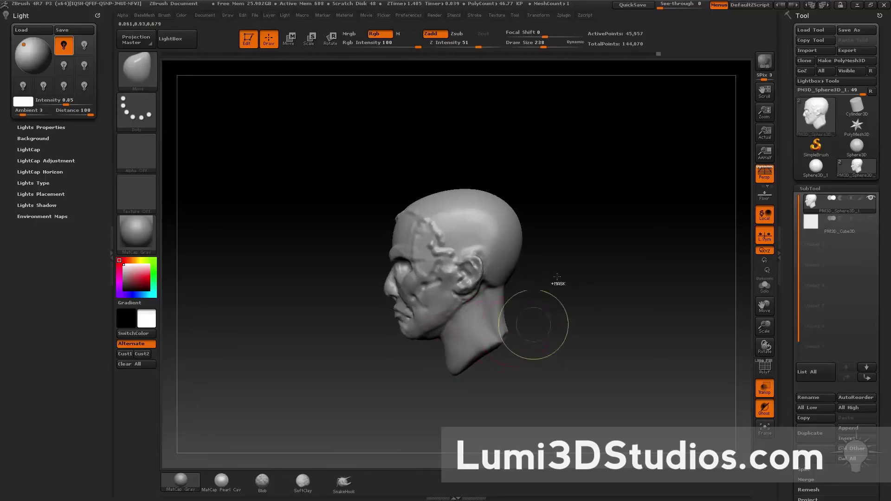